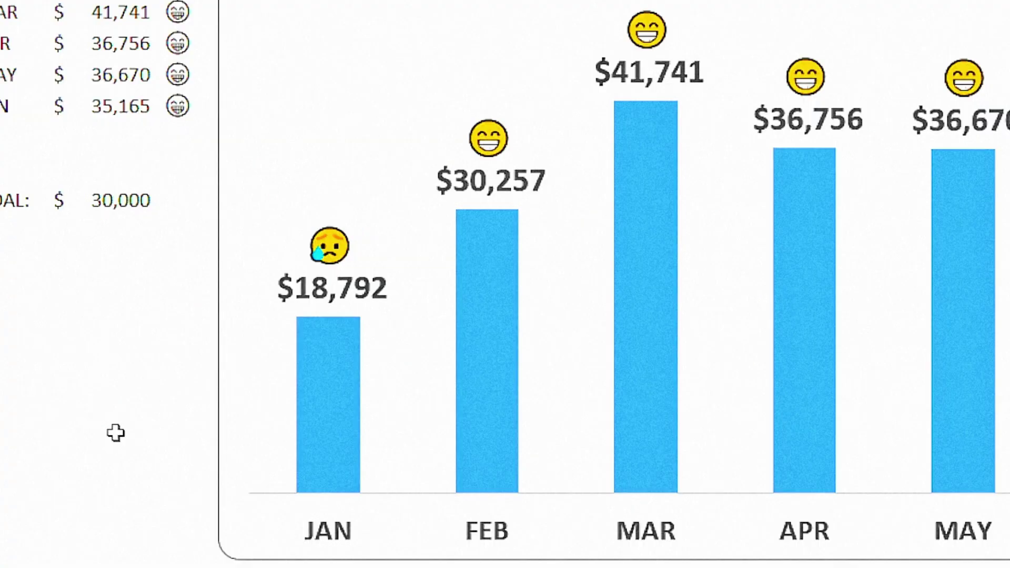
Step: Recalculate the random monthly values with F9 and inspect the emoji column chart
key(F9)
drag(190, 298, 819, 298)
drag(767, 274, 890, 215)
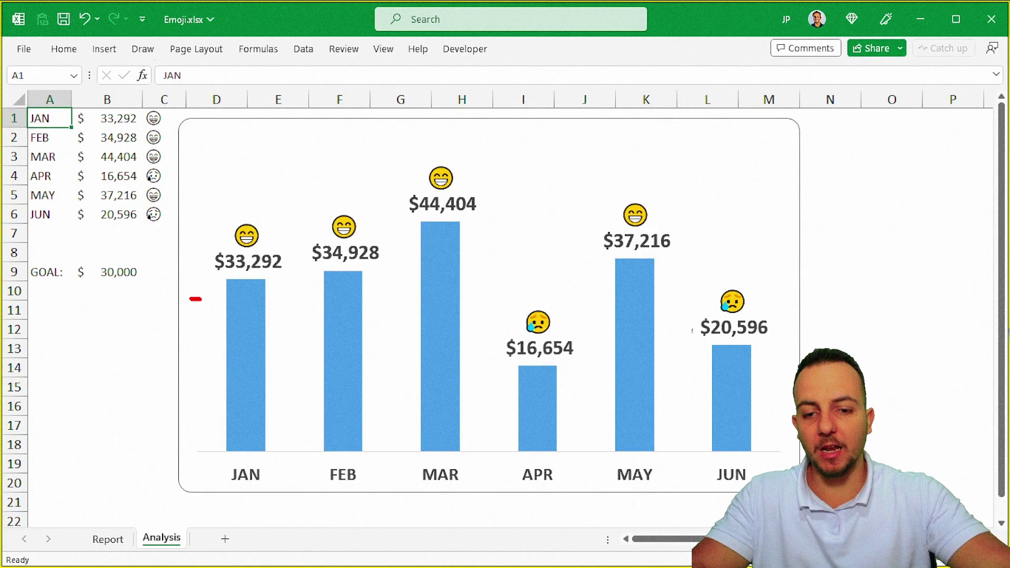
key(Escape)
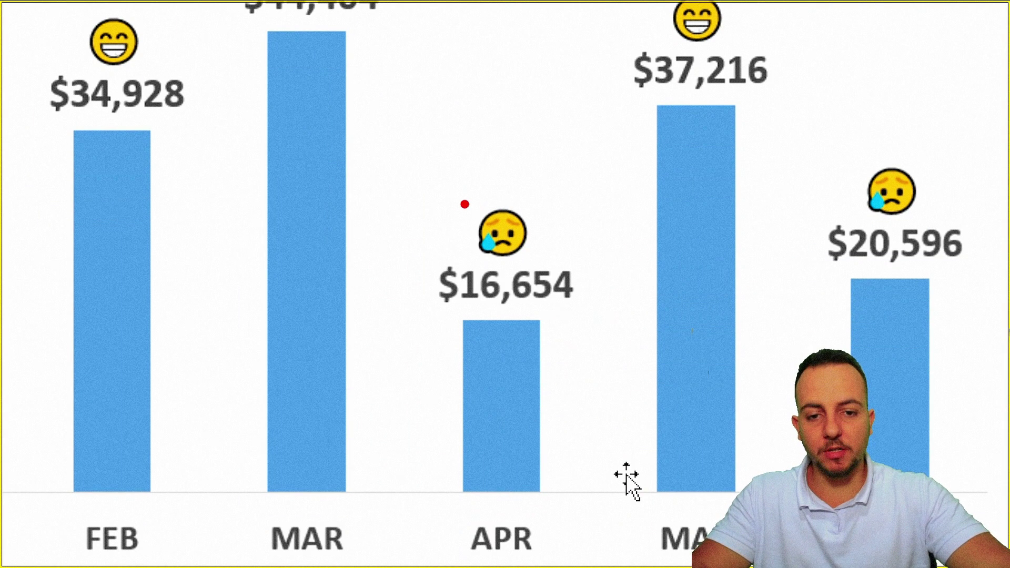
drag(424, 198, 588, 327)
drag(610, 126, 553, 185)
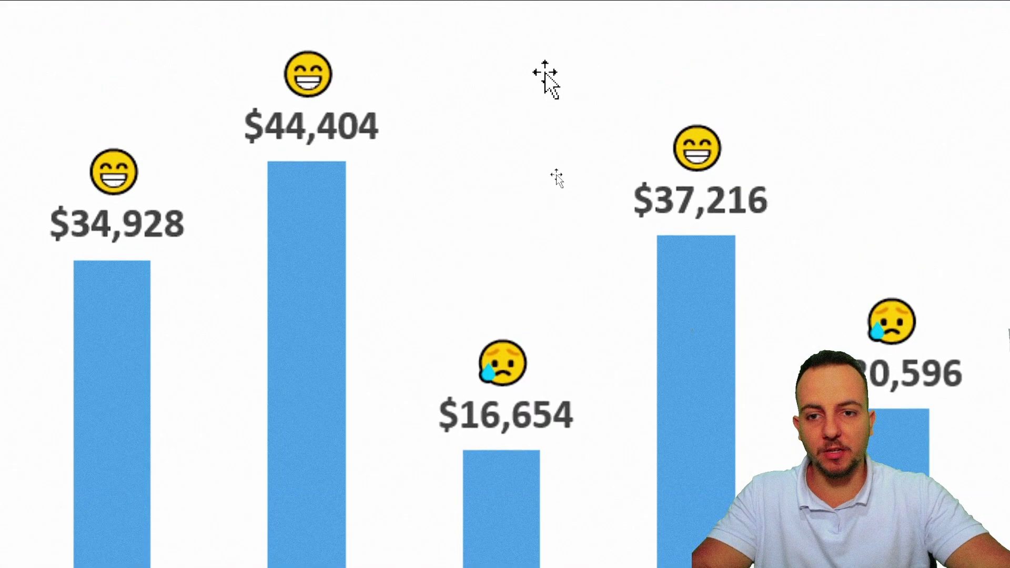
drag(205, 68, 477, 214)
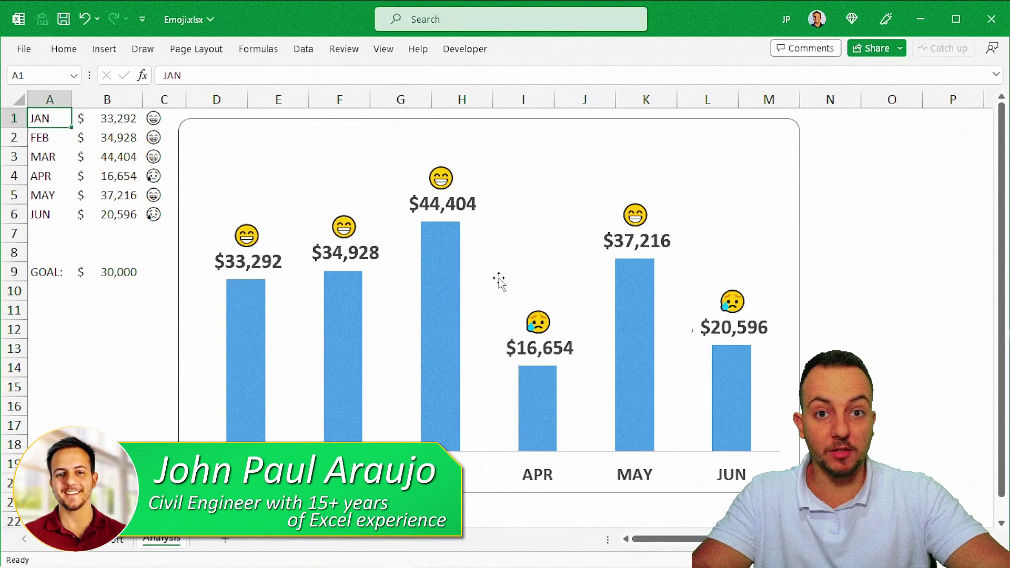
Step: Recalculate several more times to demo the chart, then delete the emoji chart
key(F9)
key(F9)
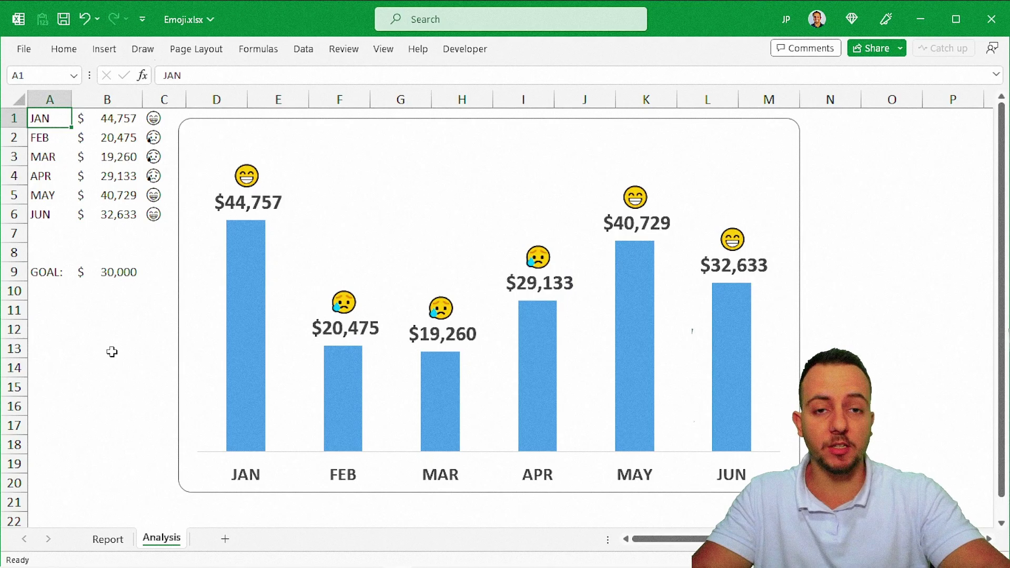
key(F9)
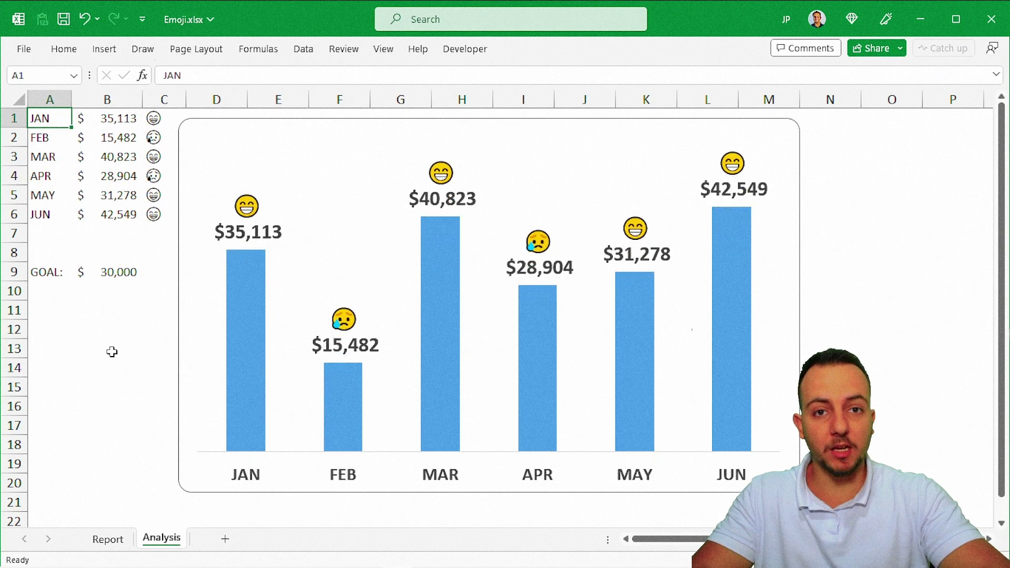
key(F9)
key(F9)
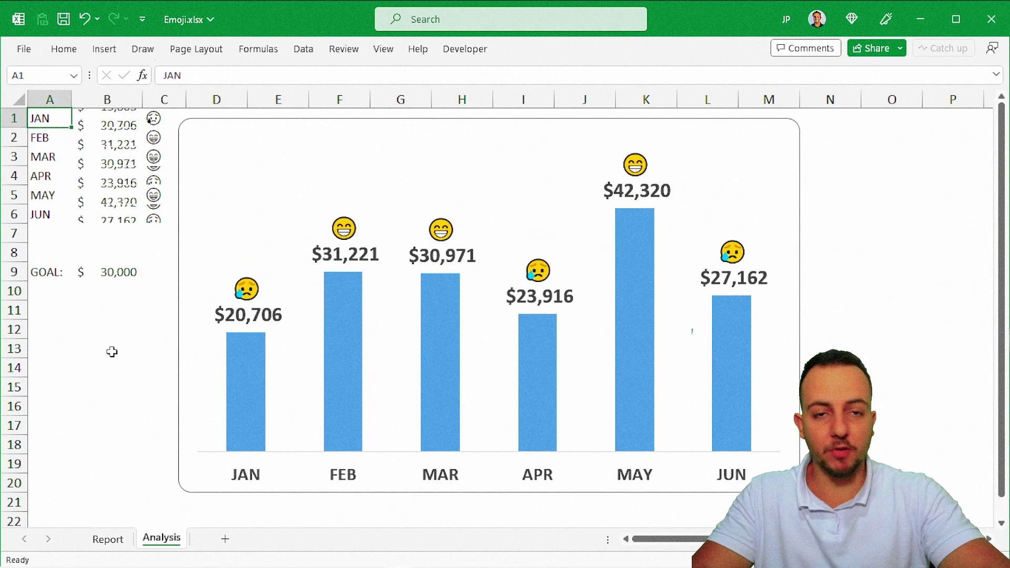
key(F9)
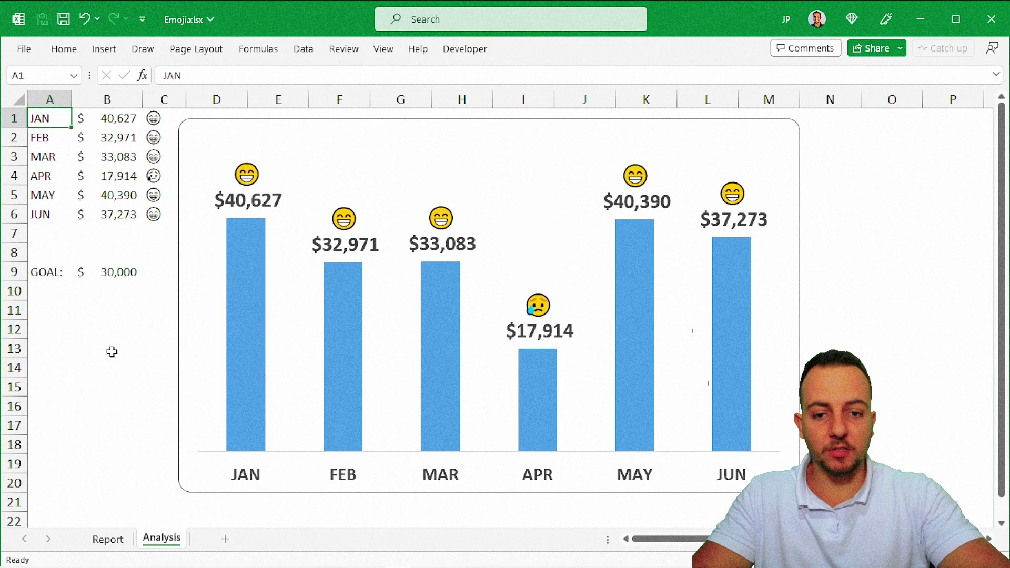
key(F9)
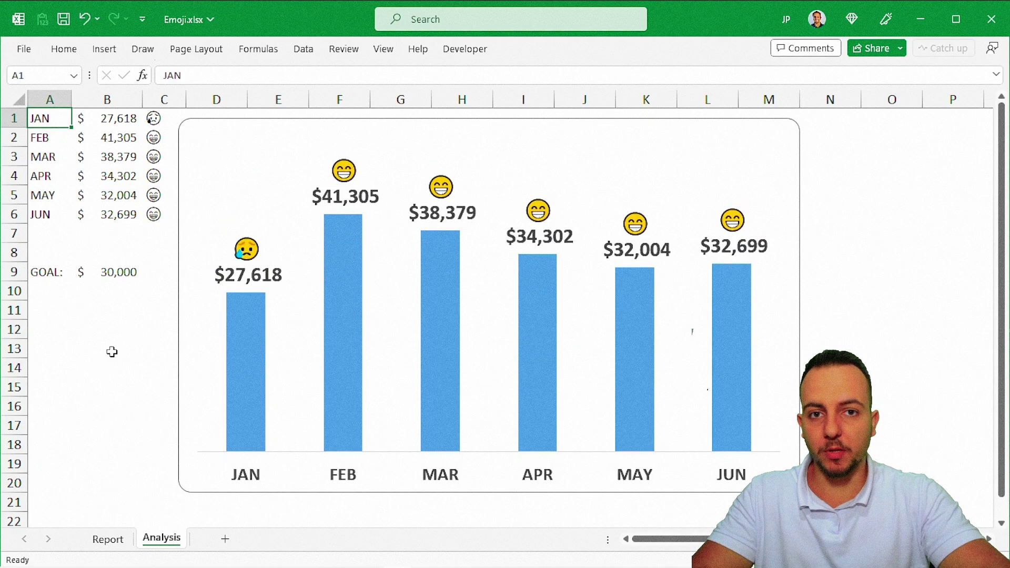
key(F9)
key(F9)
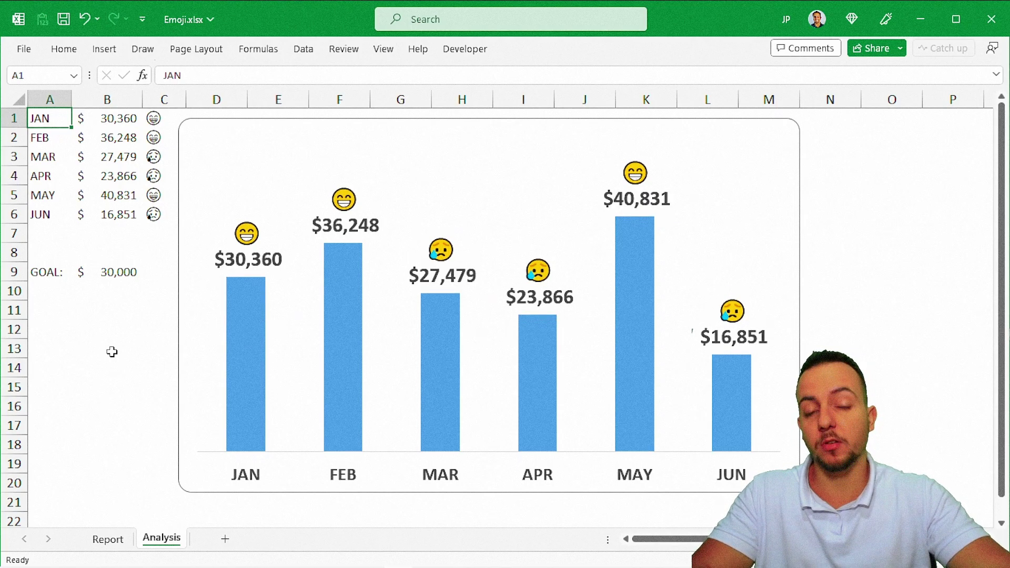
click(181, 322)
key(Delete)
Step: Clear the emojis in C1:C6 and the goal value in B9
drag(121, 119, 158, 210)
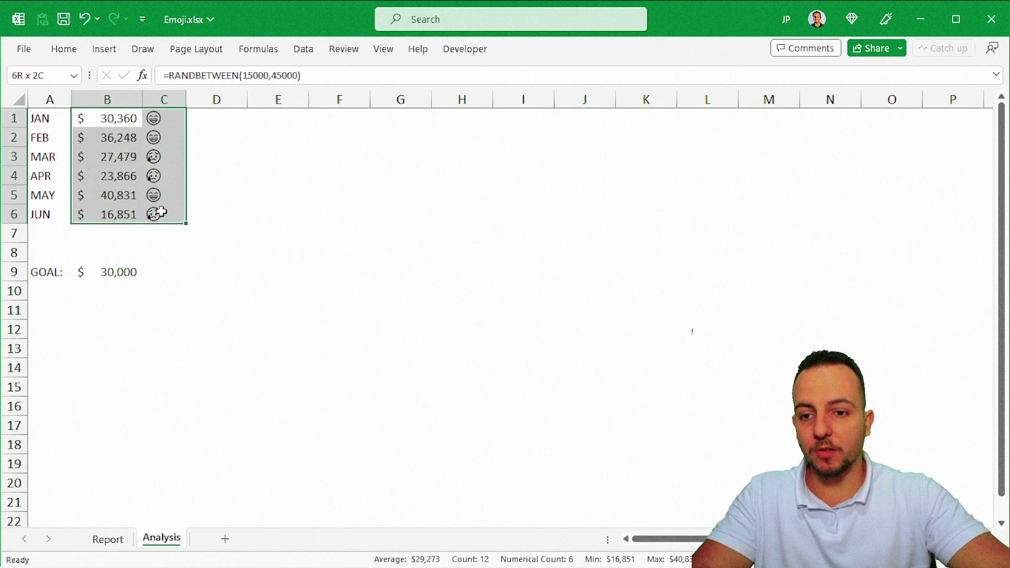
drag(151, 117, 158, 210)
key(Delete)
click(132, 271)
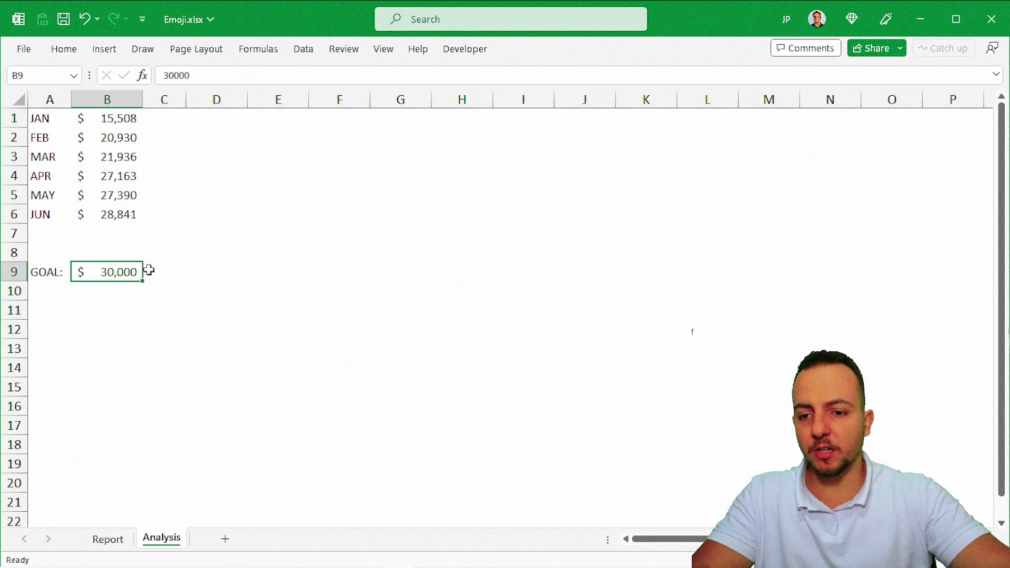
key(Delete)
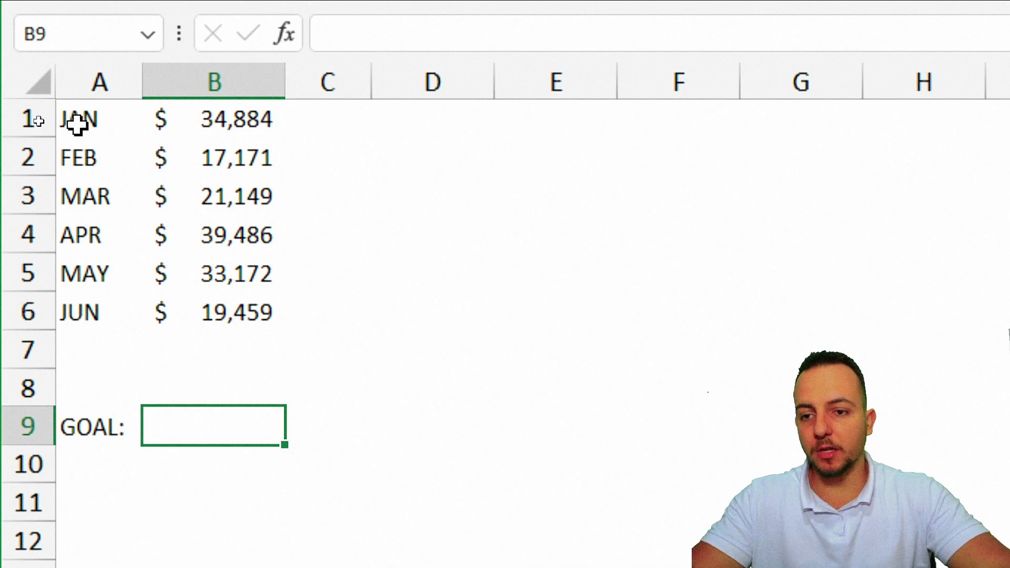
Step: Insert a clustered column chart of A1:B6 and move it up beside the data
drag(78, 125, 214, 338)
shift+click(257, 324)
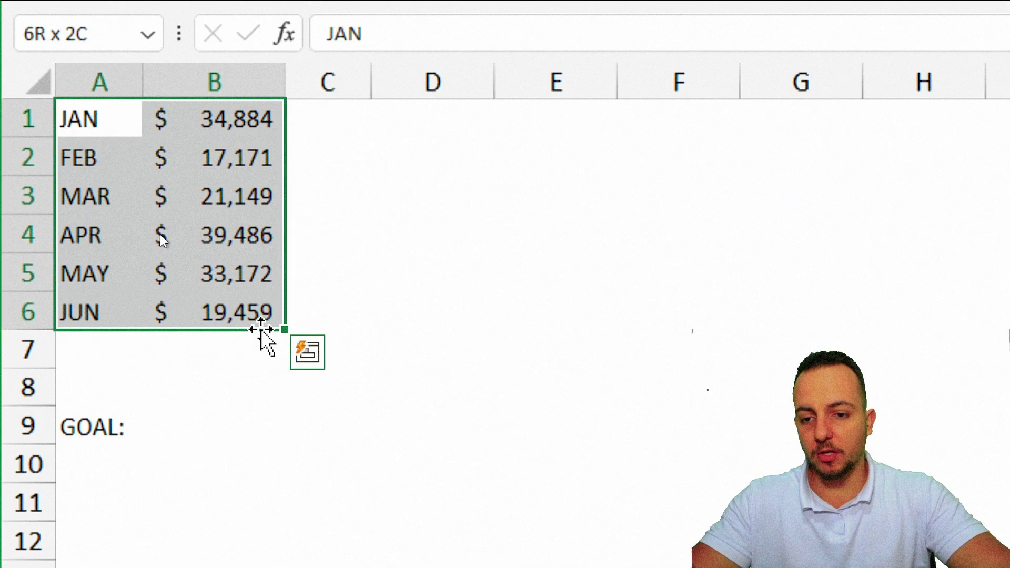
key(ctrl+c)
key(Escape)
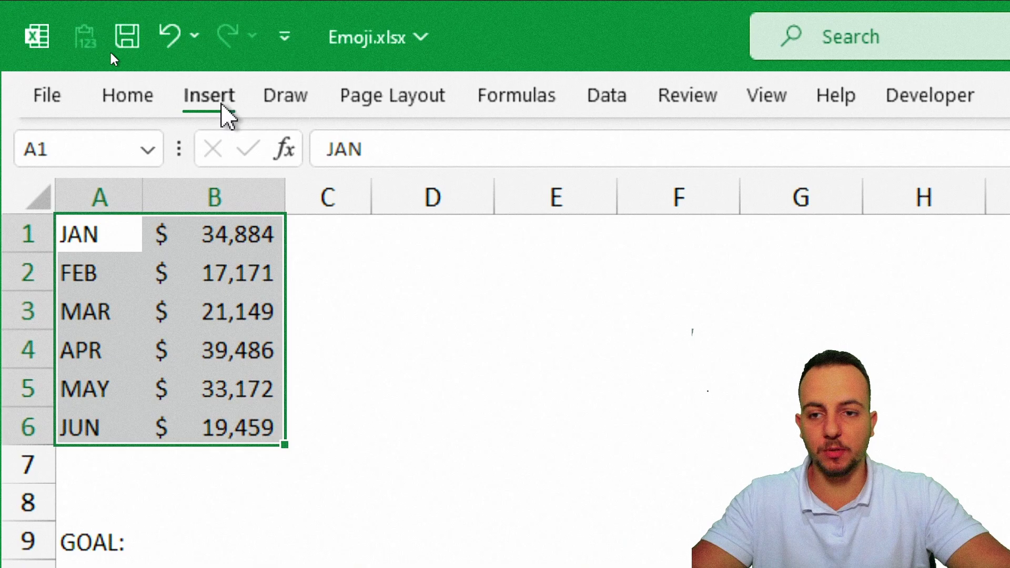
click(222, 106)
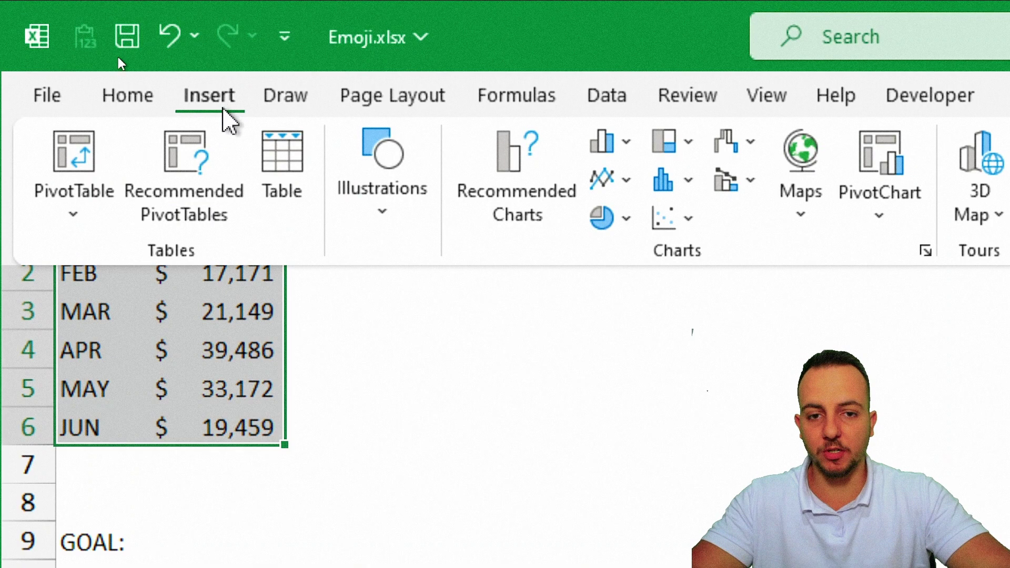
click(497, 142)
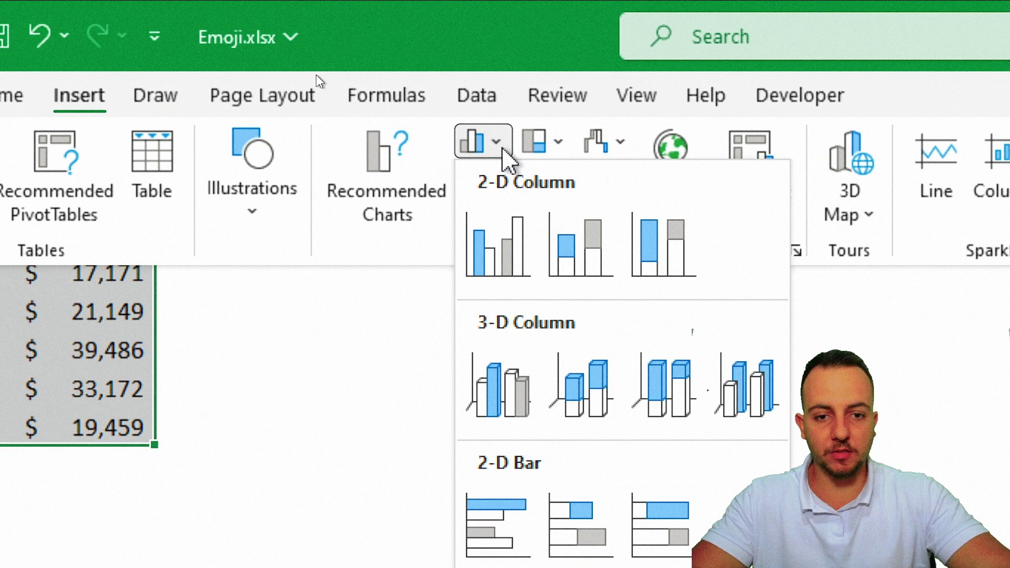
click(504, 244)
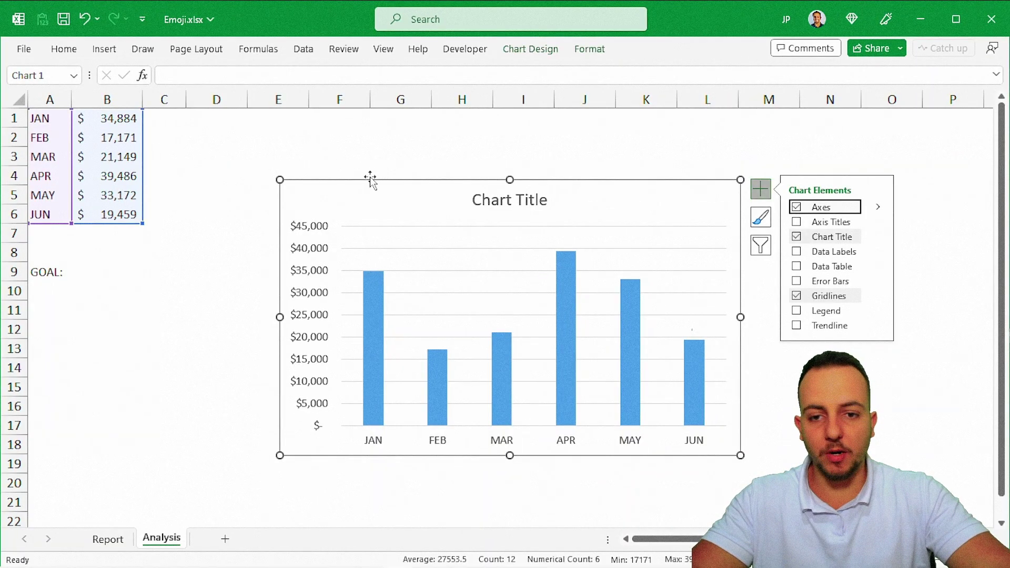
drag(370, 179, 290, 118)
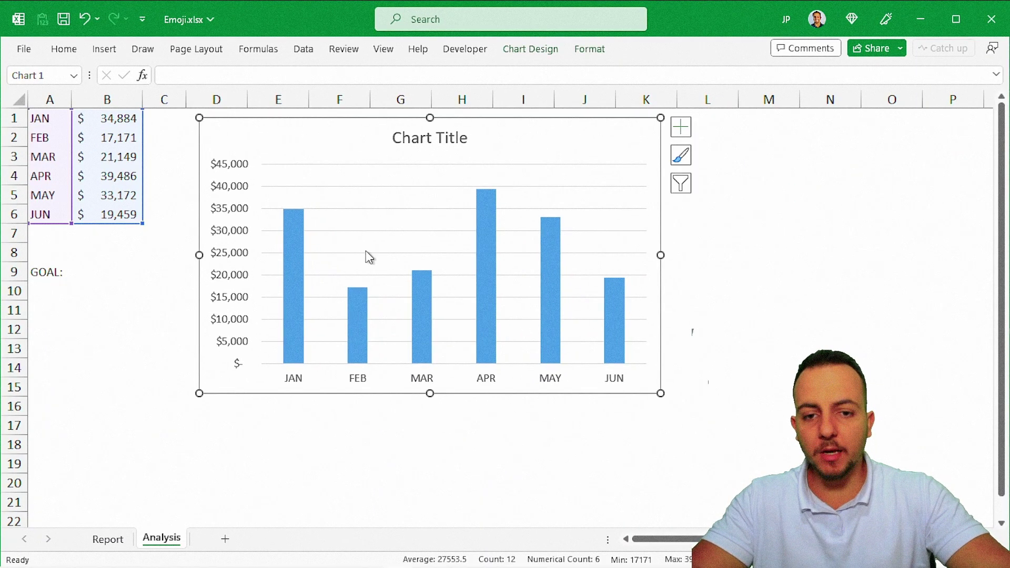
click(168, 271)
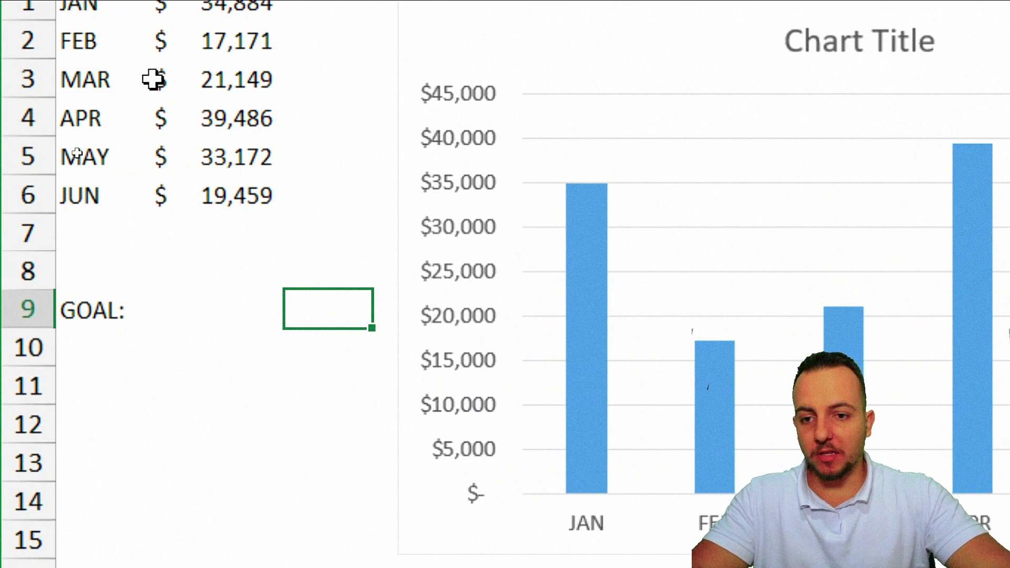
Step: Enter 30000 as the goal in B9 and widen column C
drag(191, 2, 213, 191)
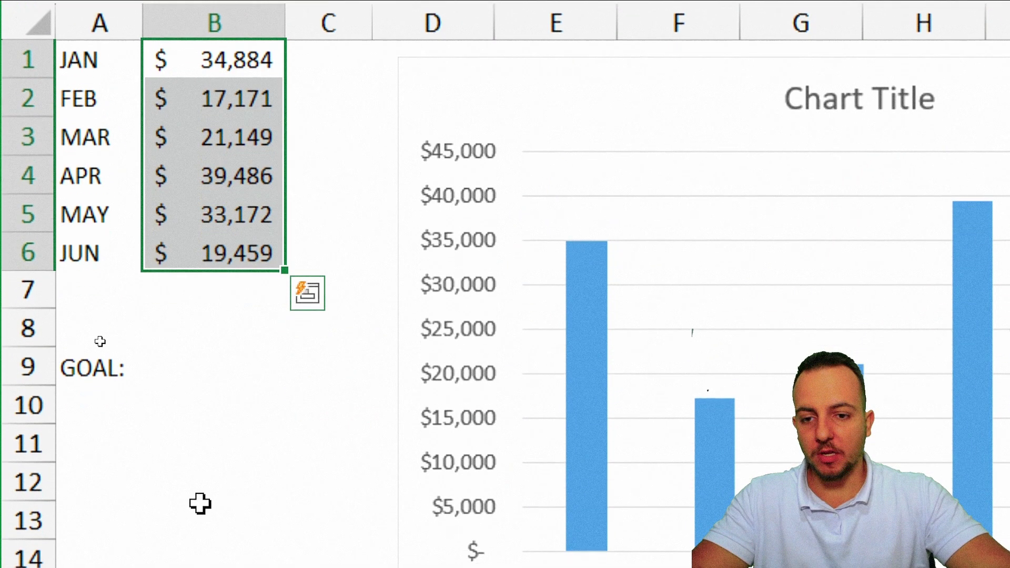
drag(210, 322, 210, 401)
click(168, 405)
drag(124, 409, 202, 406)
click(202, 358)
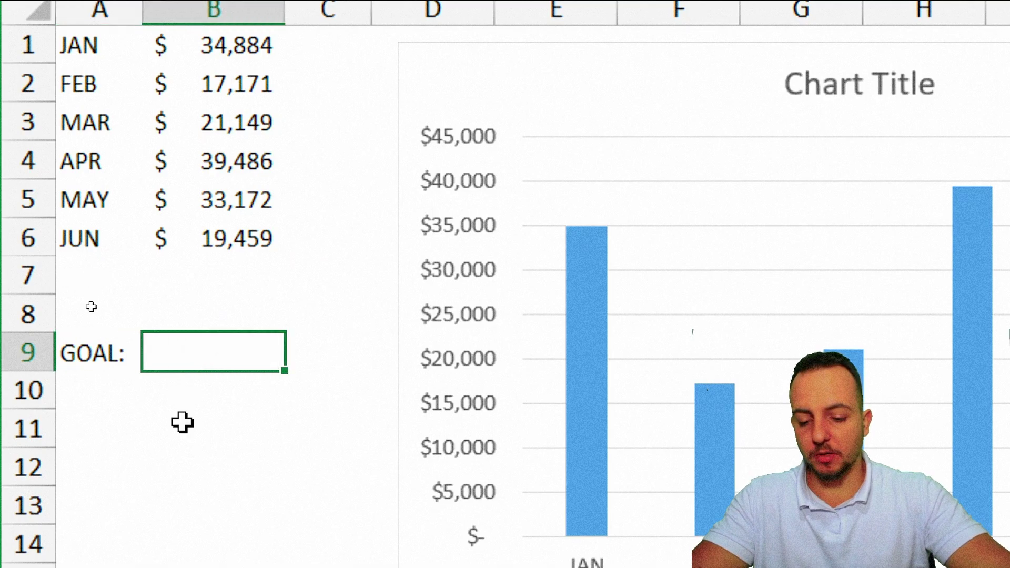
text(30000)
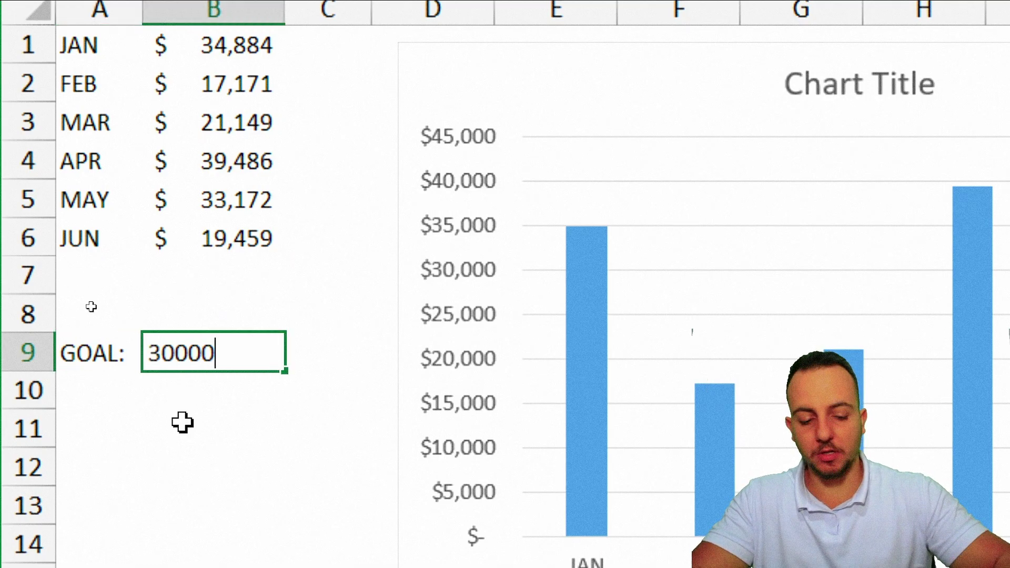
key(Return)
click(211, 352)
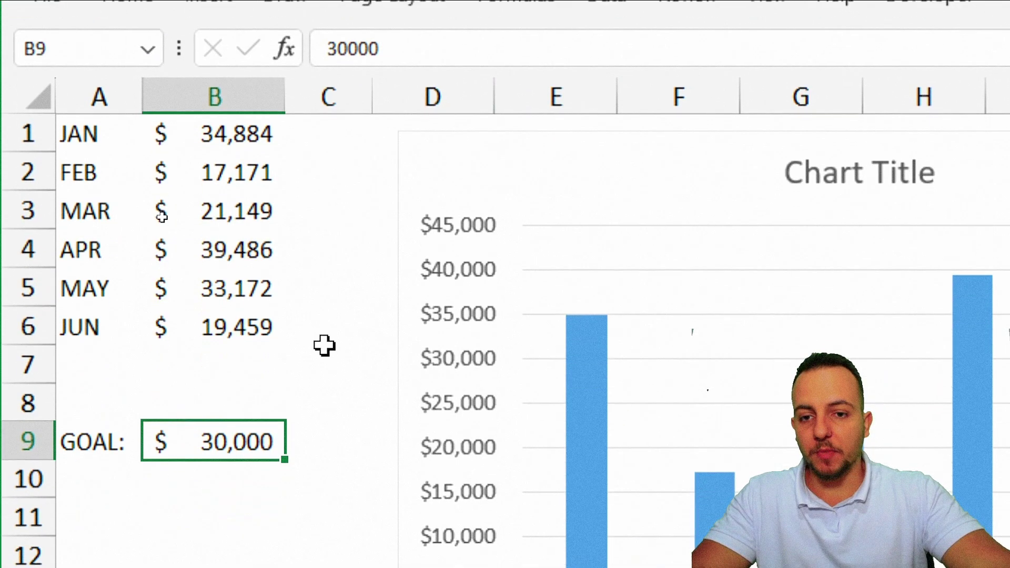
click(333, 208)
drag(374, 106, 554, 100)
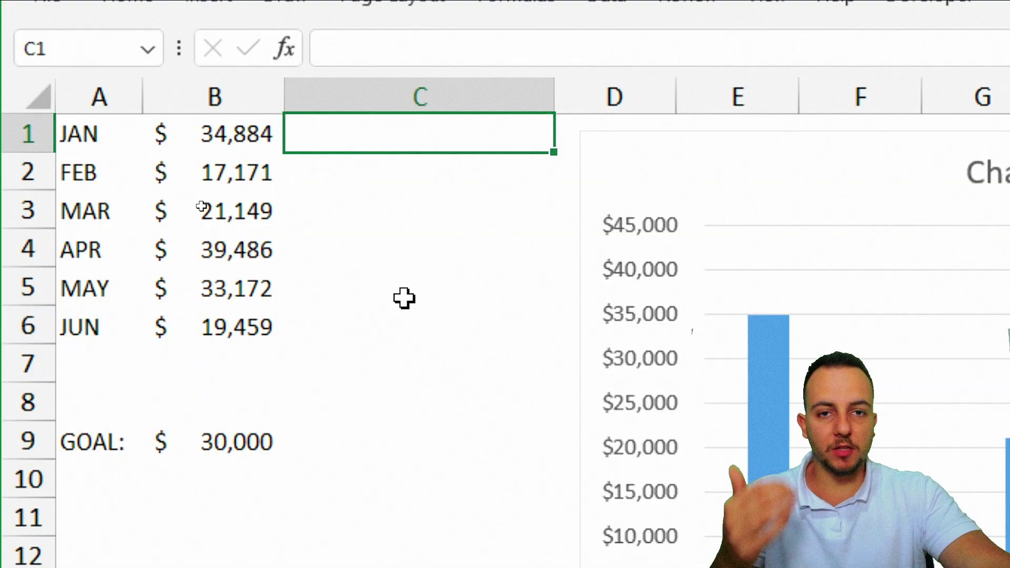
Step: Begin C1's formula as =IF(B1<$B$9, with the B9 goal reference made absolute
text(=IF)
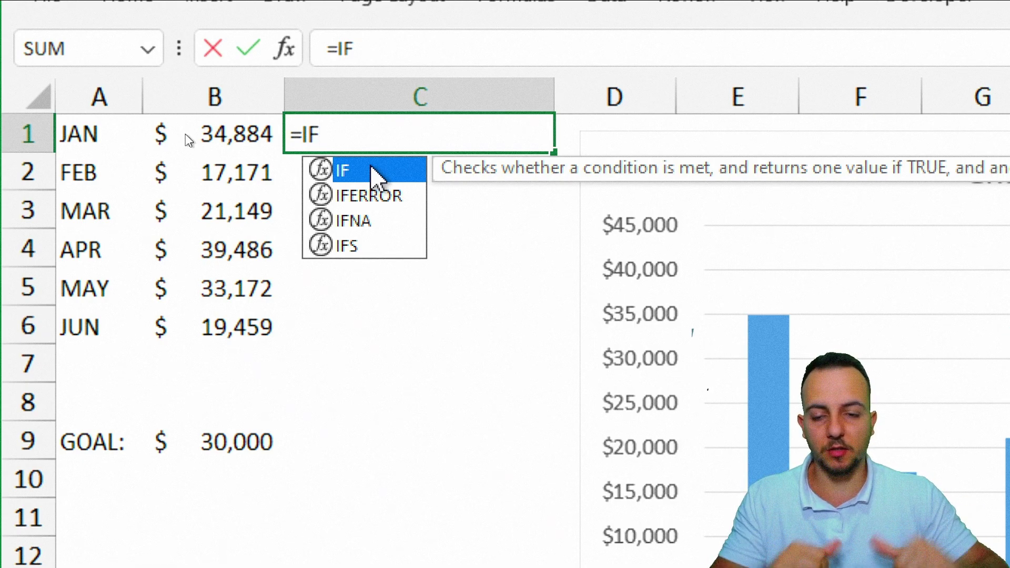
double_click(347, 171)
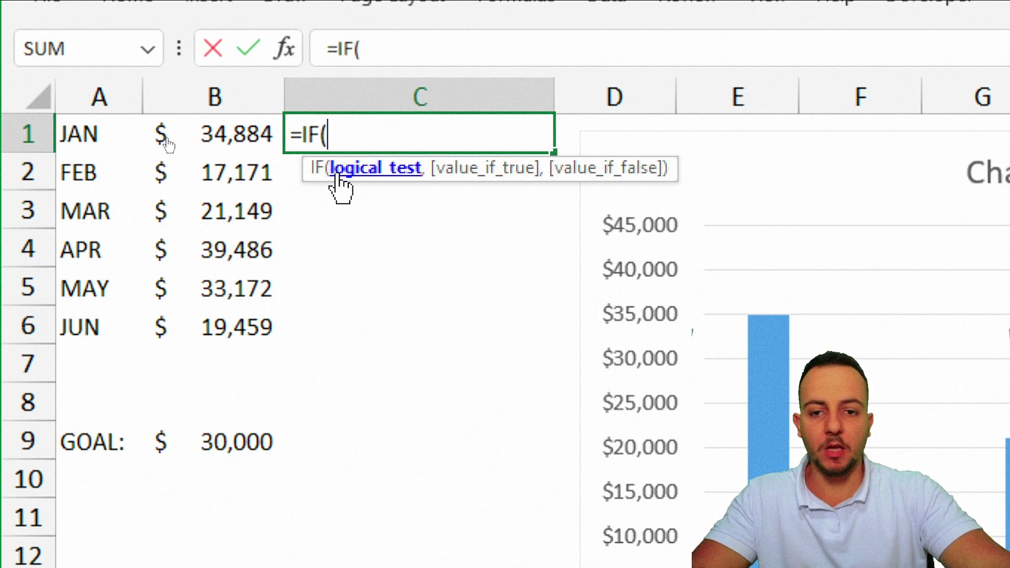
click(198, 136)
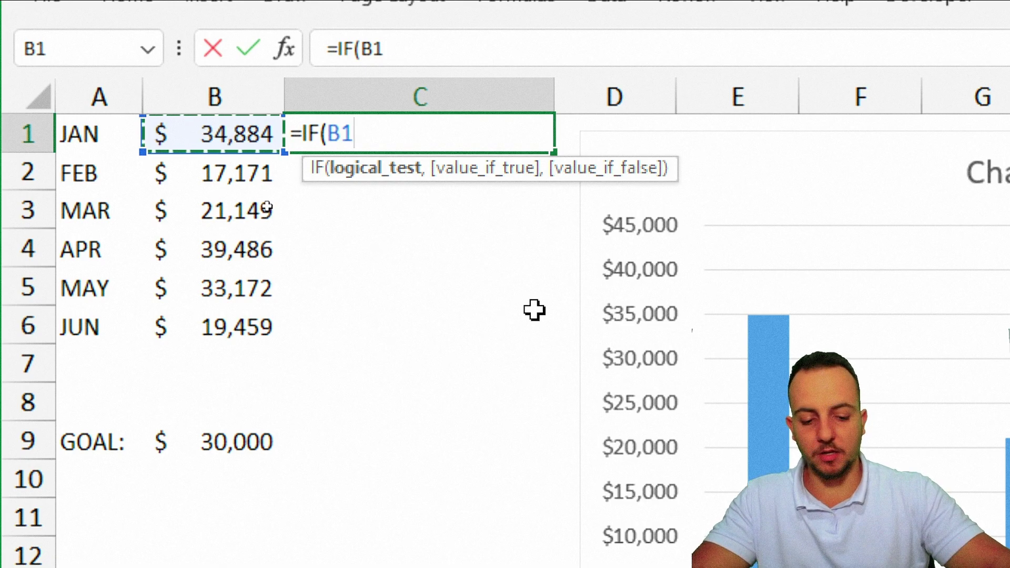
text(<)
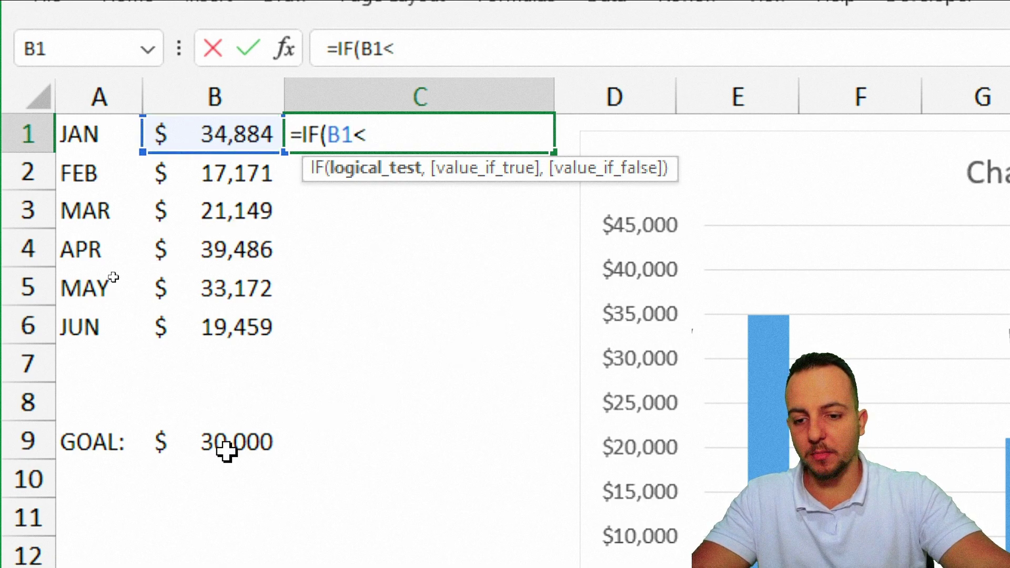
click(226, 451)
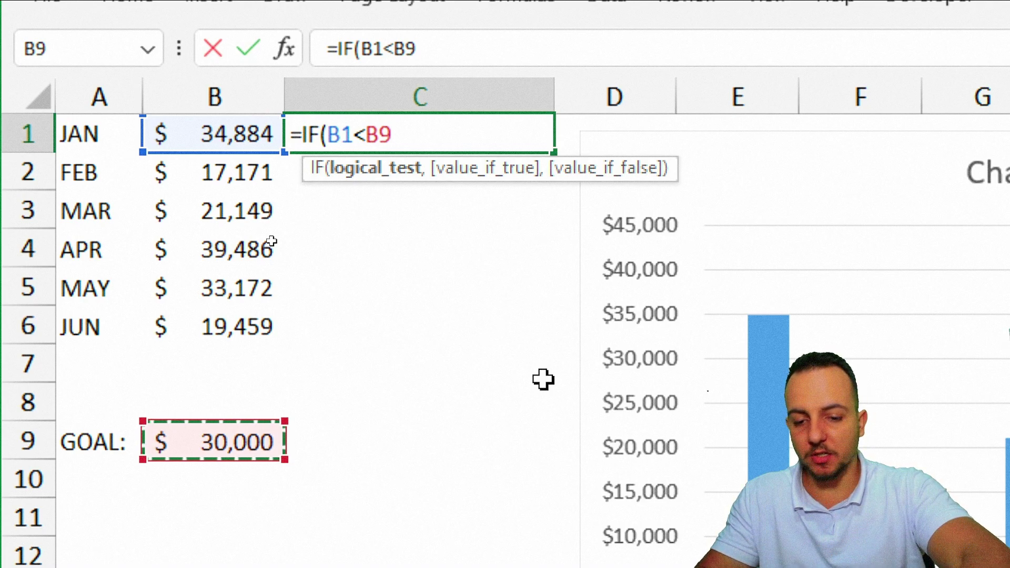
key(F4)
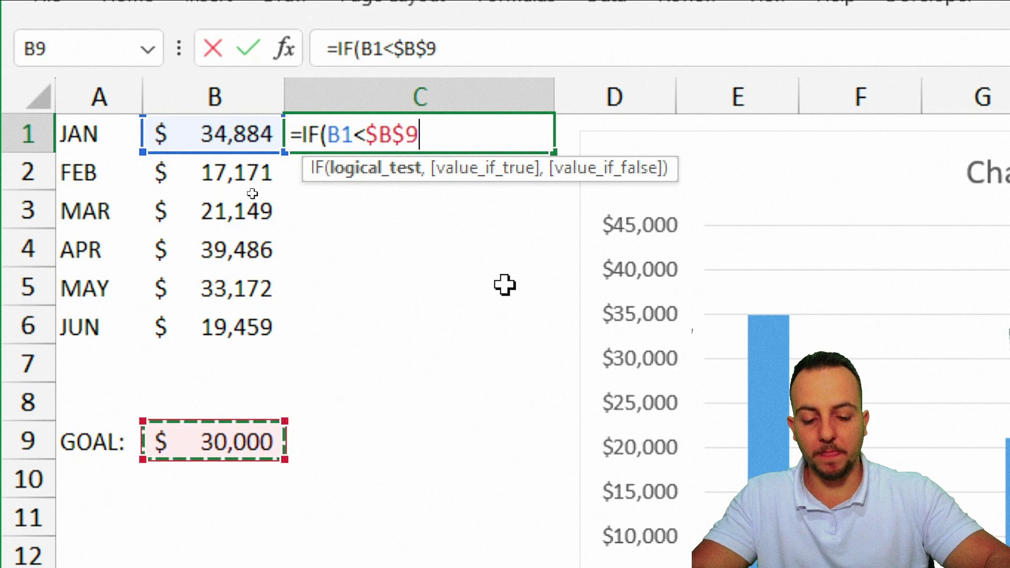
text(,)
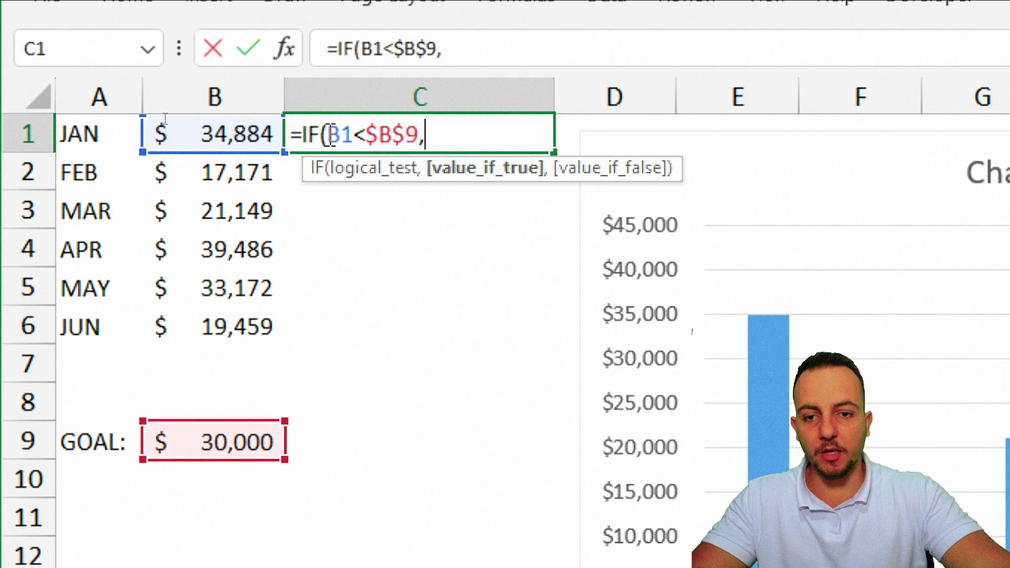
drag(327, 135, 422, 135)
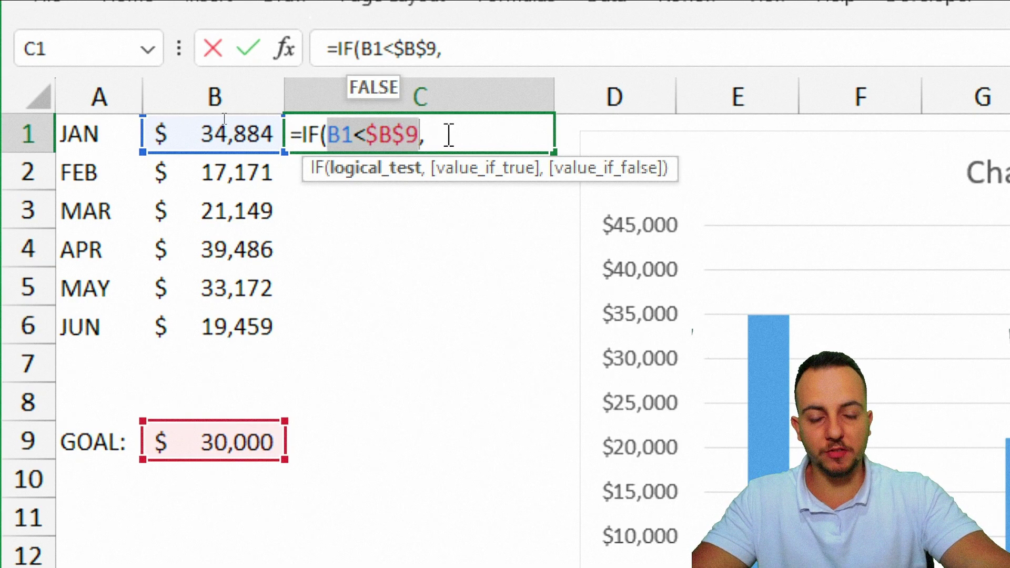
click(451, 136)
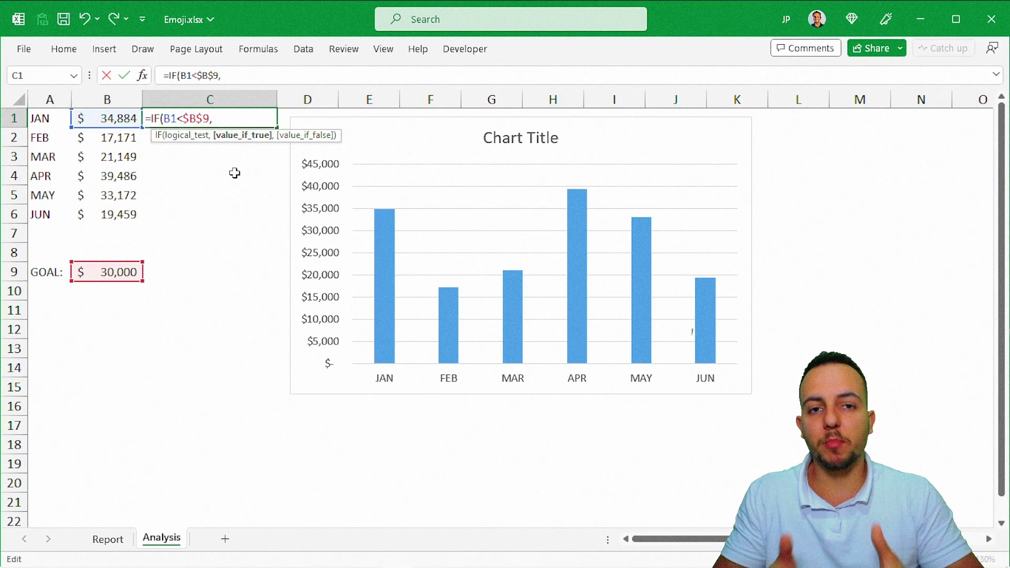
Step: Insert a quoted sad emoji from the emoji picker as the IF's true result
key(super+period)
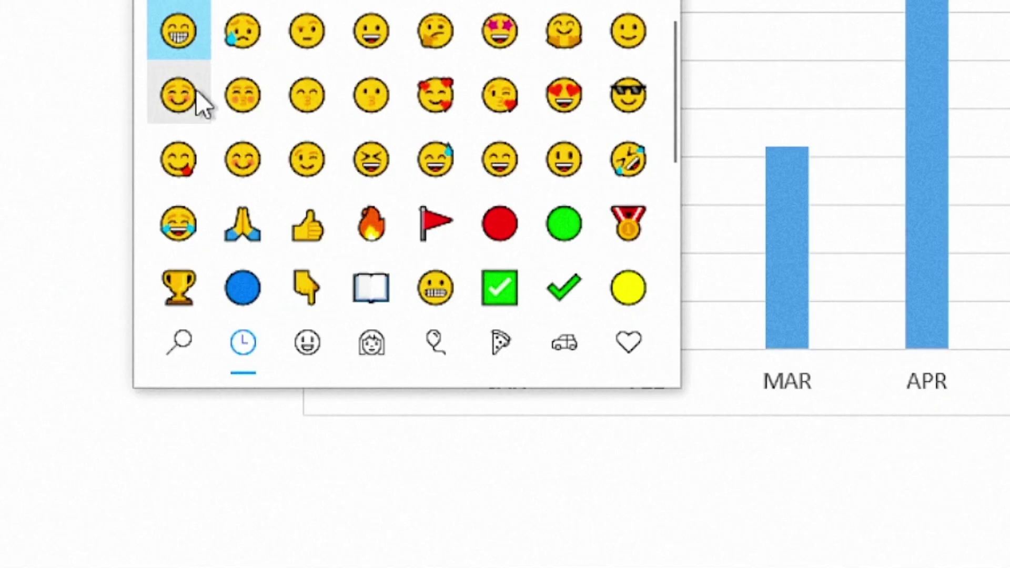
click(254, 50)
click(255, 50)
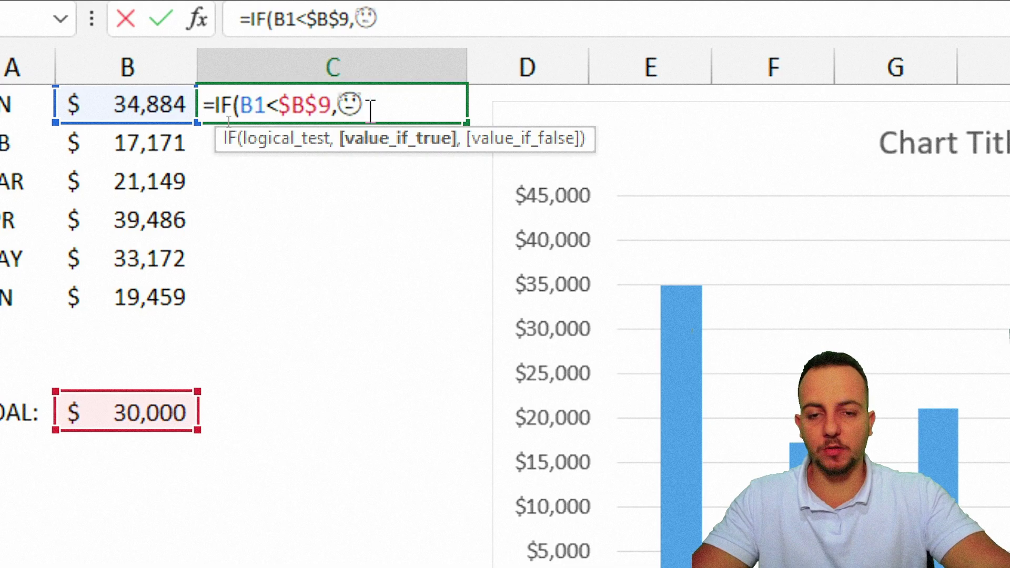
text(")
click(410, 104)
text(")
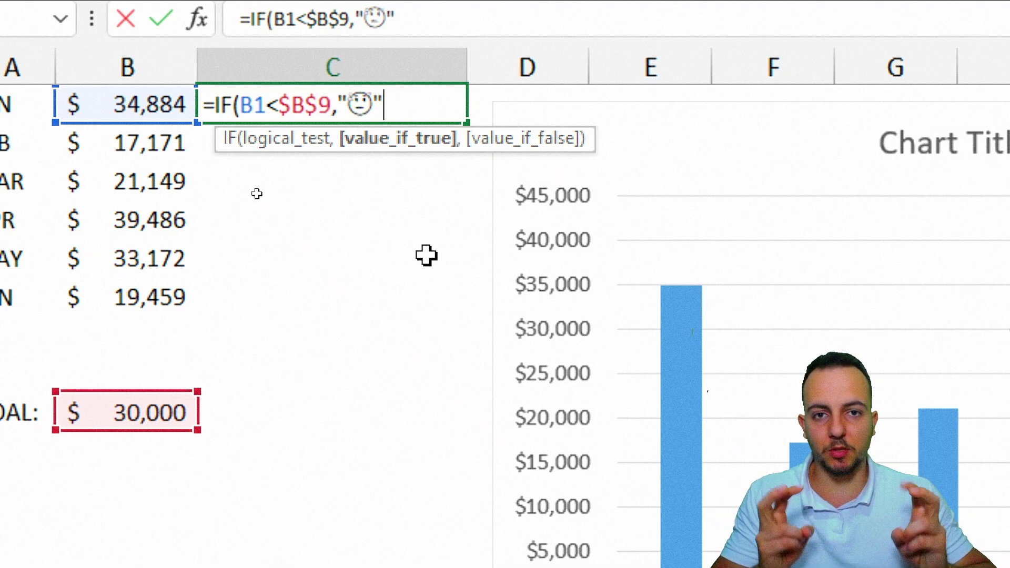
text(,)
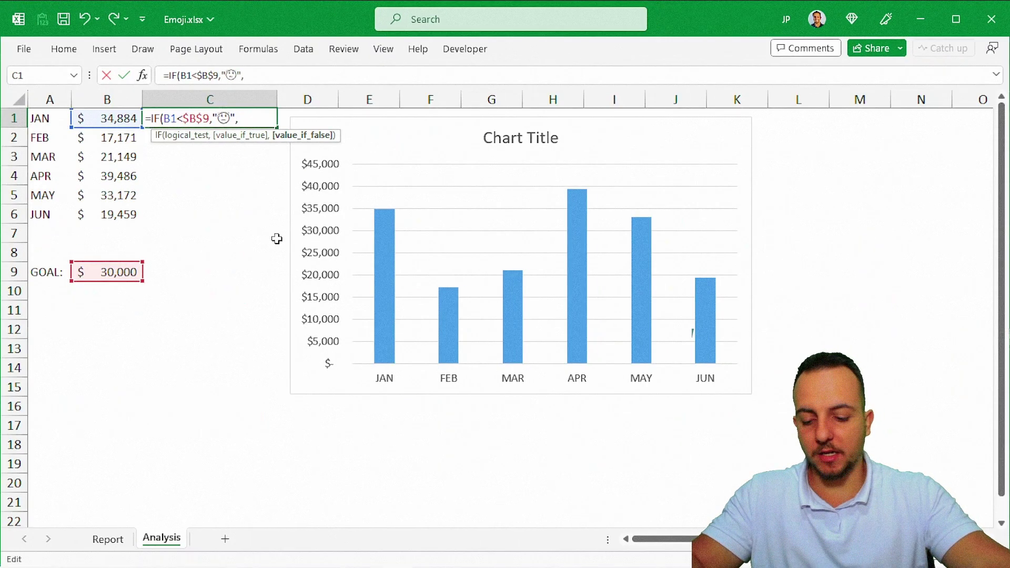
Step: Add a quoted grinning emoji as the false result and commit the IF formula
key(super+period)
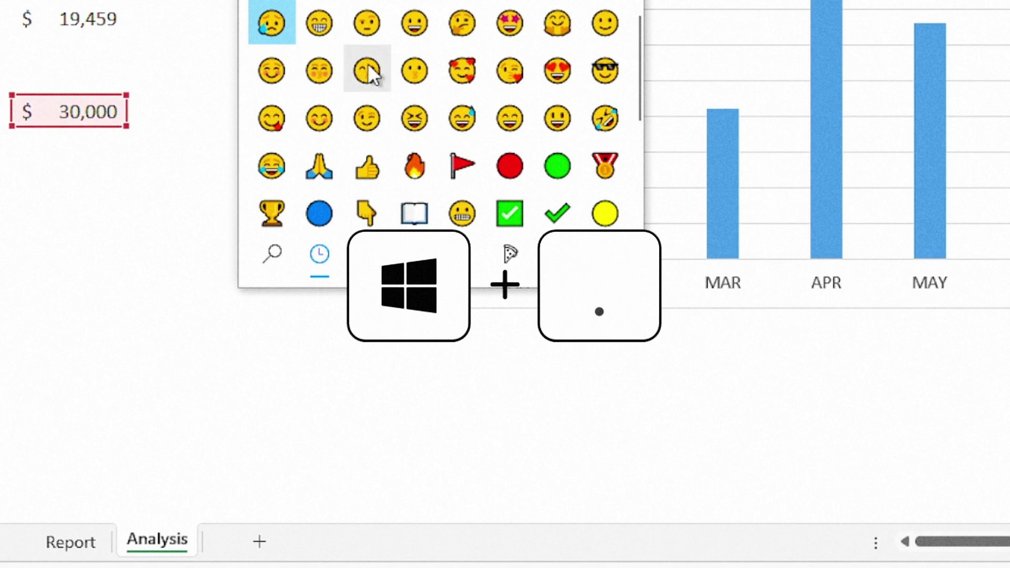
click(318, 37)
key(Escape)
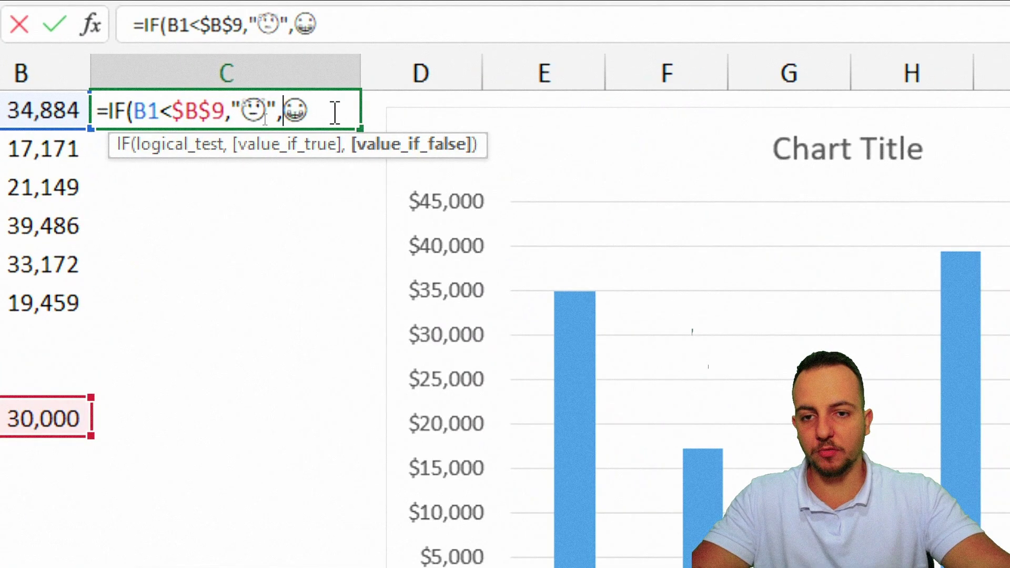
text(")
click(344, 112)
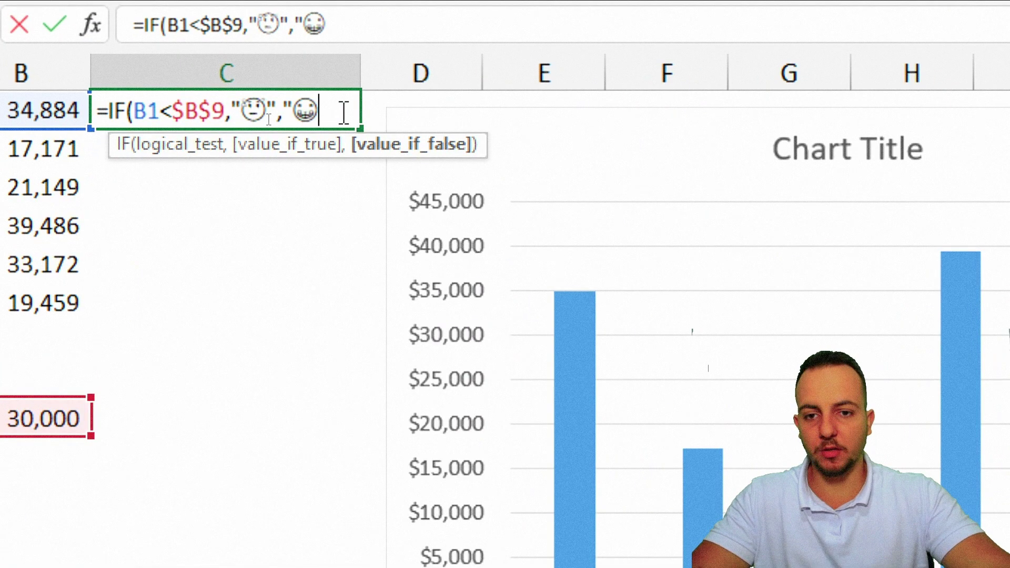
text("))
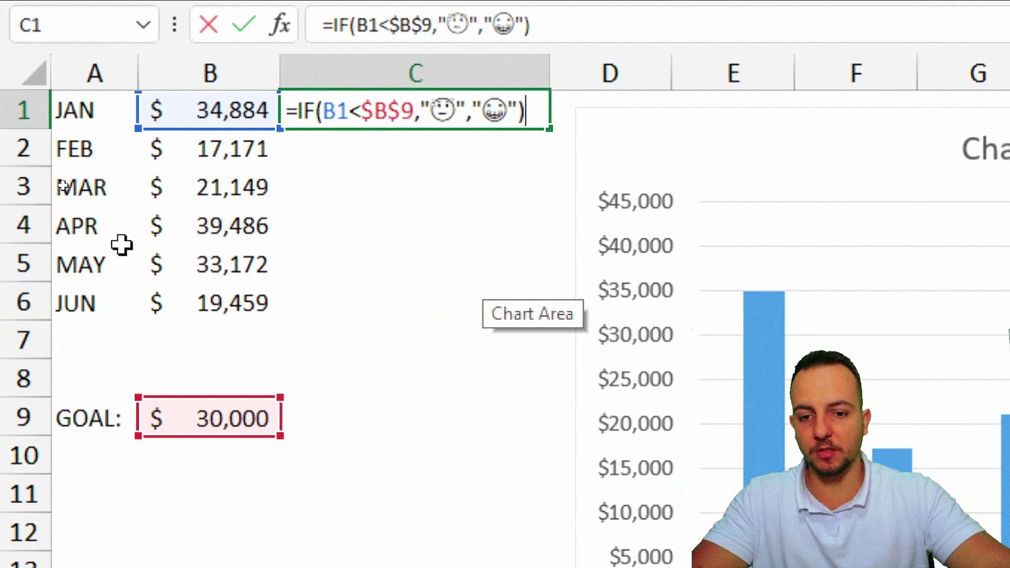
key(ctrl+Return)
Step: Narrow column C to fit the emojis and fill the formula down to C6
drag(555, 72, 367, 84)
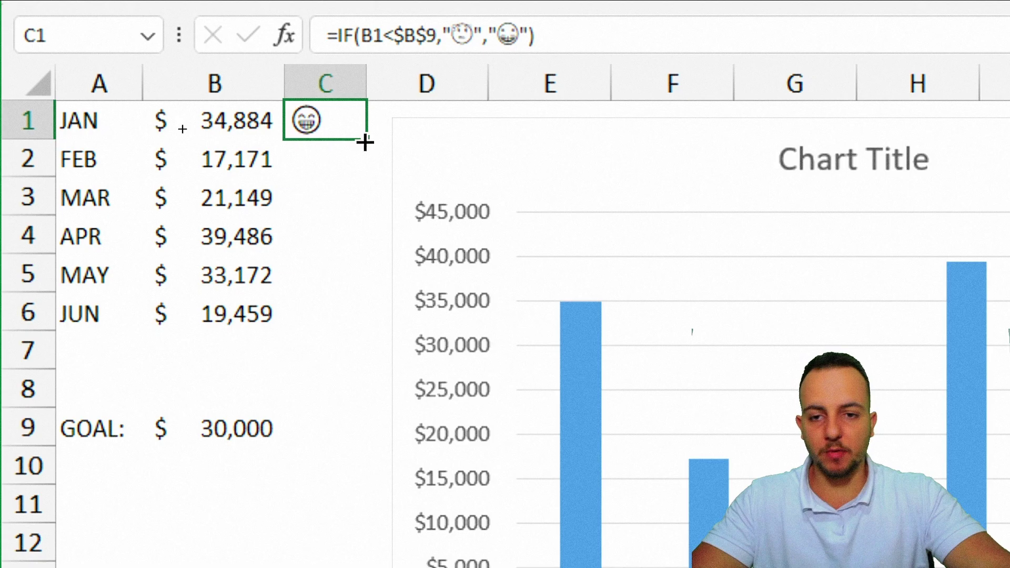
drag(364, 143, 323, 318)
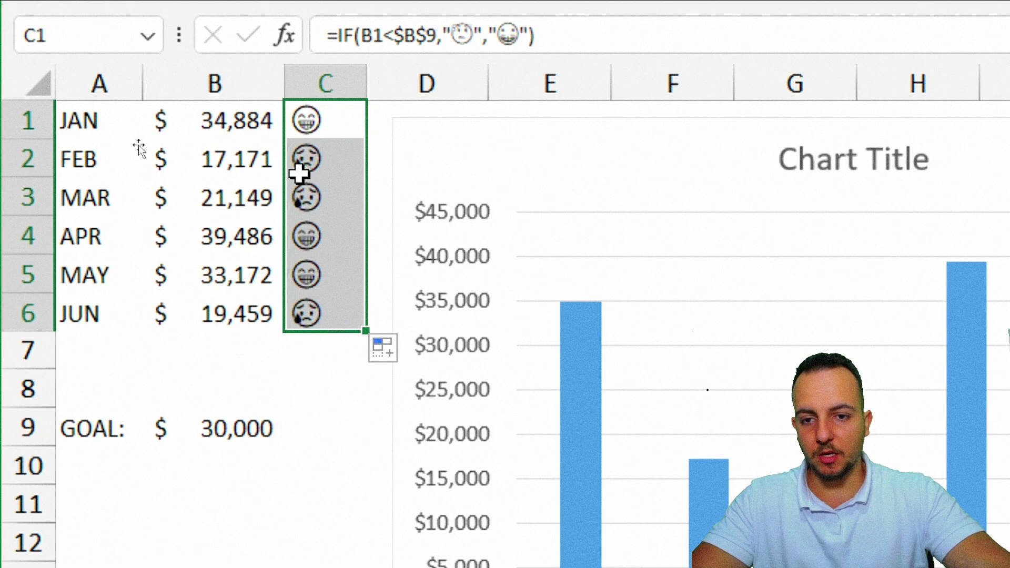
click(204, 170)
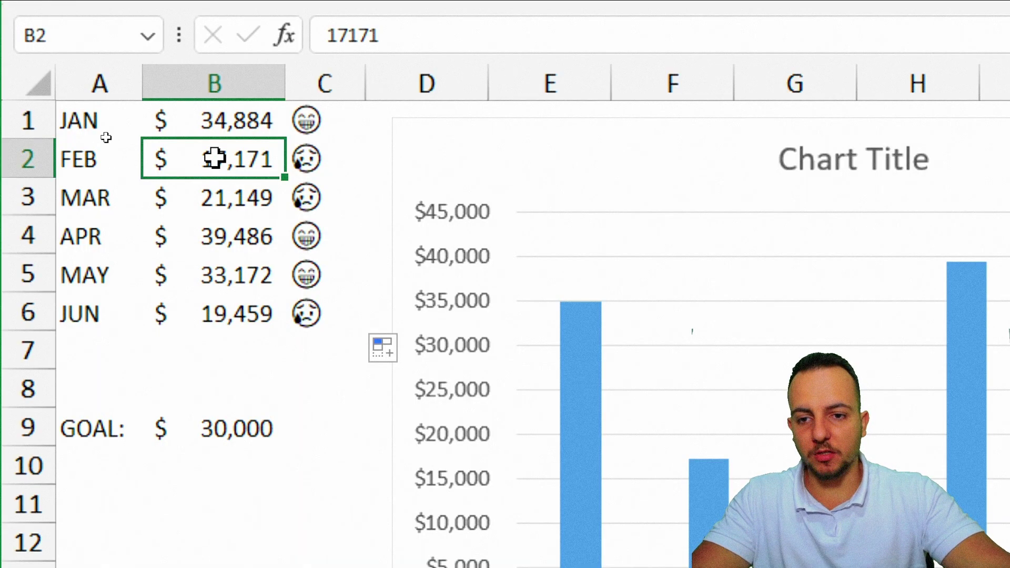
Step: Test FEB's value at 50000 in B2 to flip its emoji, then undo
drag(215, 158, 316, 158)
click(232, 160)
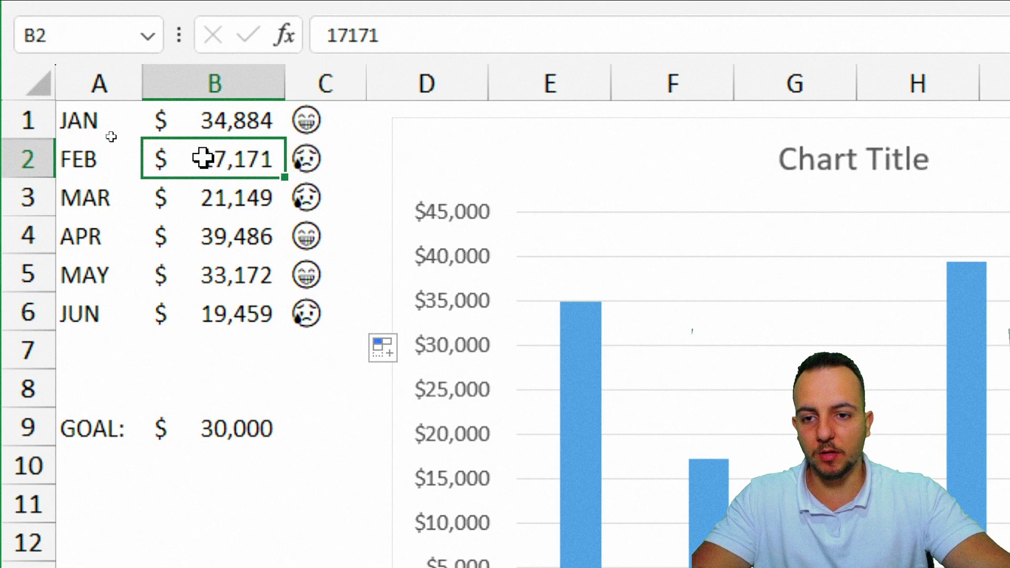
drag(203, 157, 243, 158)
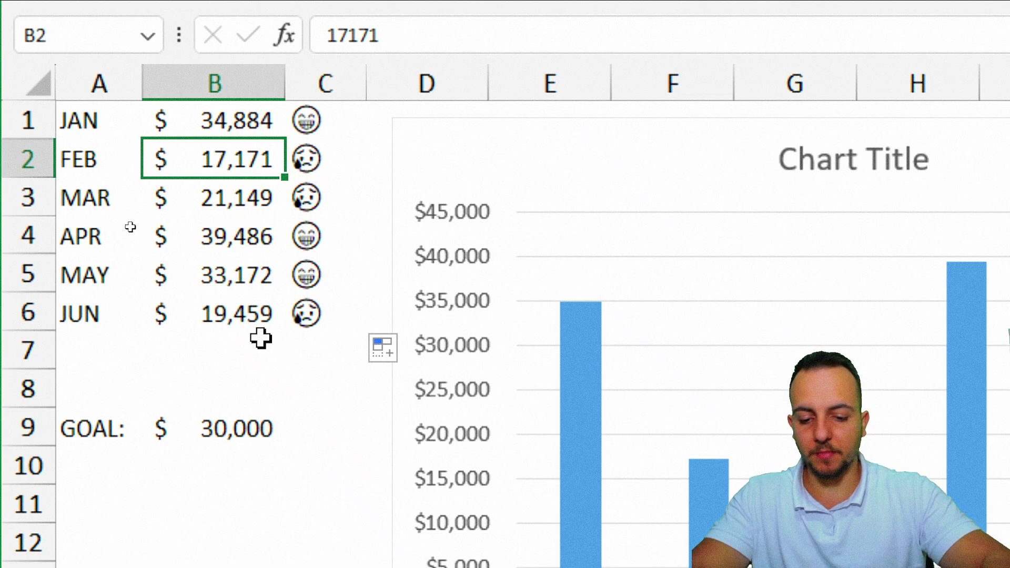
text(50000)
key(ctrl+Return)
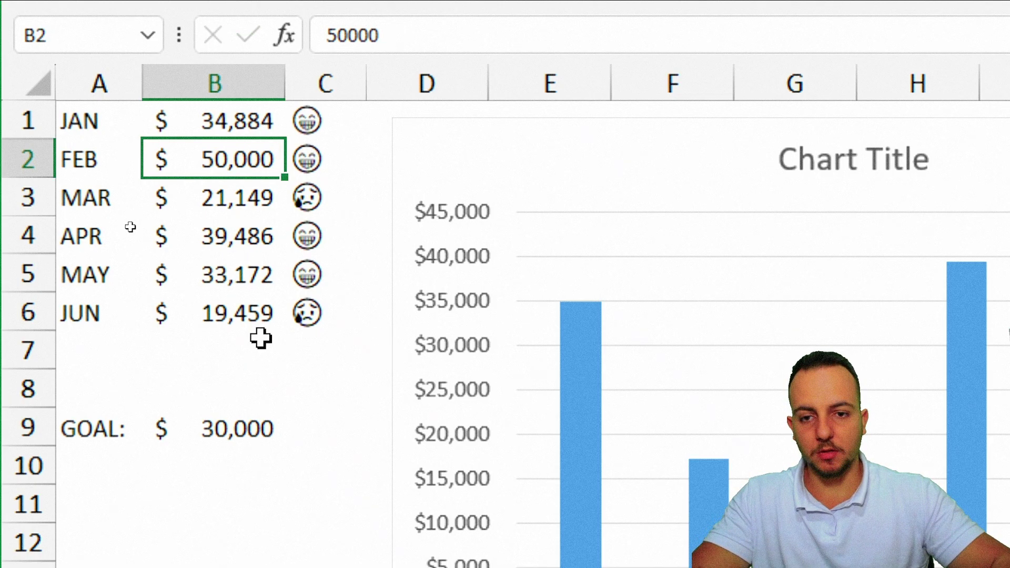
drag(277, 145, 307, 158)
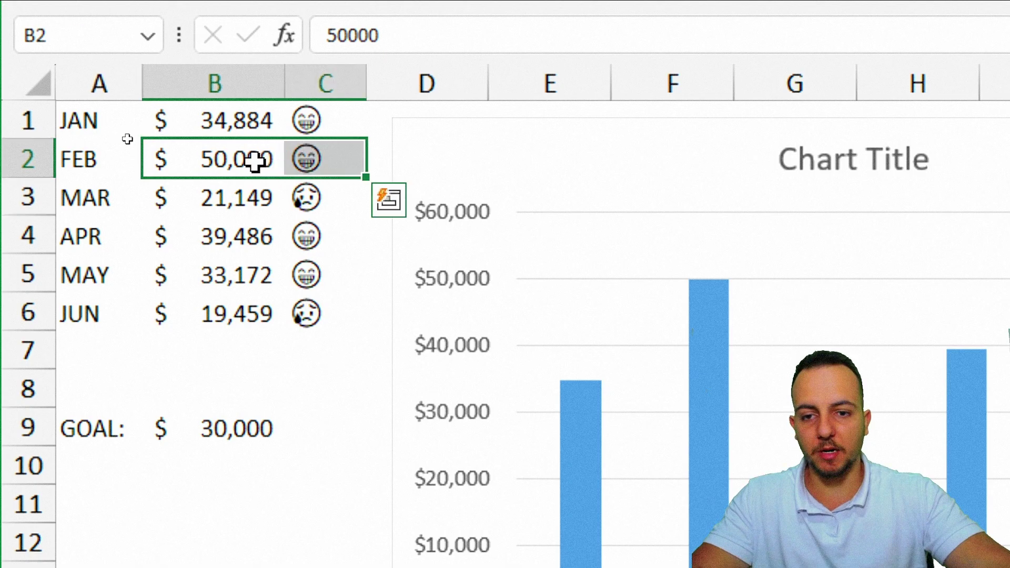
key(ctrl+z)
Step: Change the goal in B9 to $1,000 and check the column C emojis
click(244, 437)
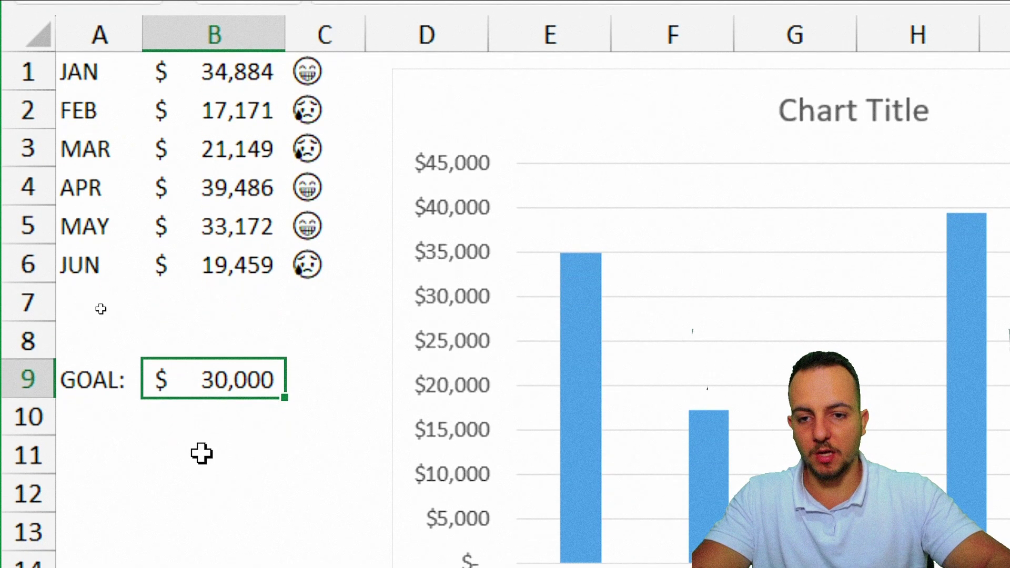
text(1)
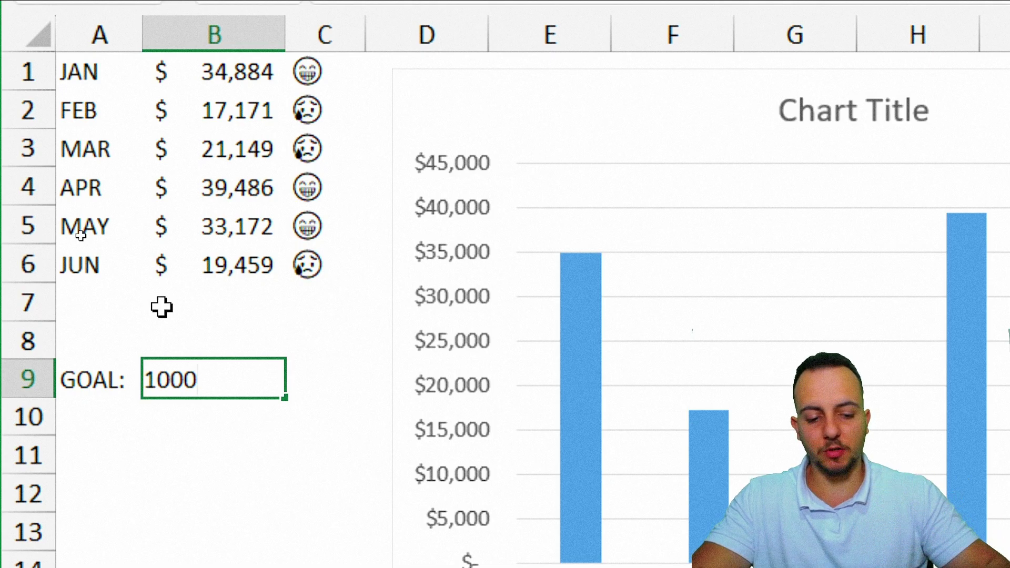
key(ctrl+Return)
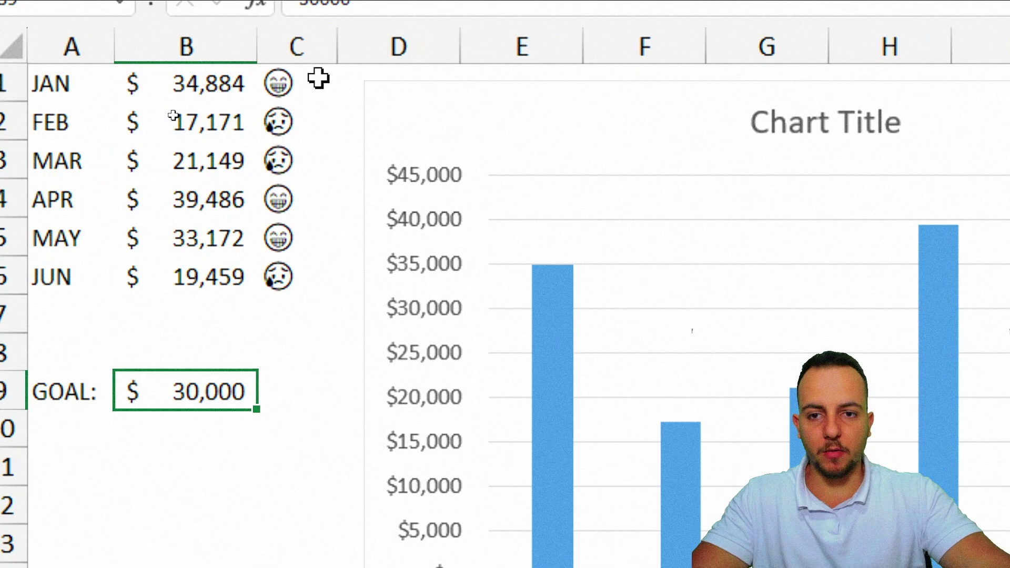
drag(348, 68, 316, 277)
Step: Delete the chart title, vertical value axis and gridlines from the column chart
click(690, 90)
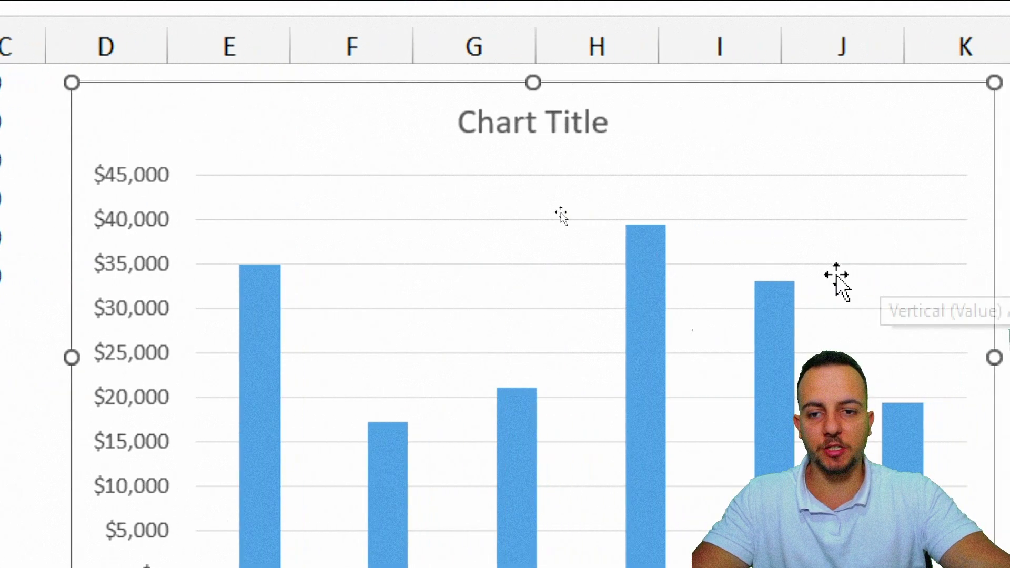
click(516, 138)
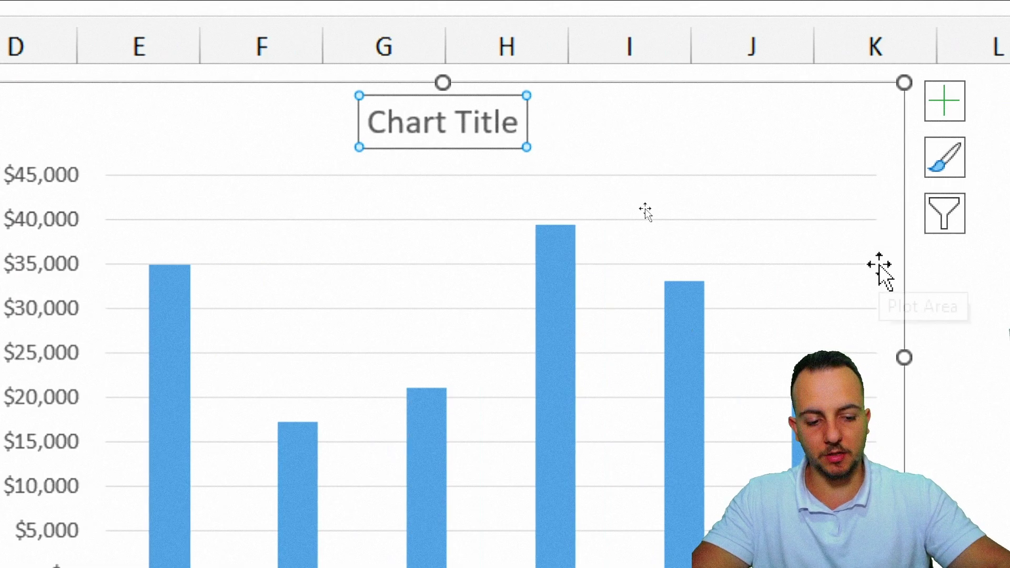
key(Delete)
click(49, 207)
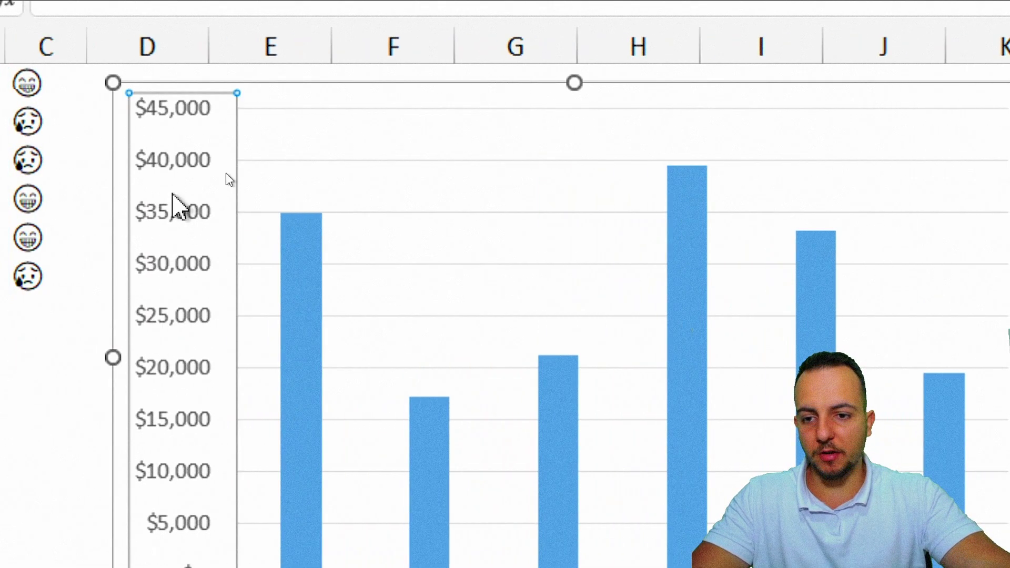
key(Delete)
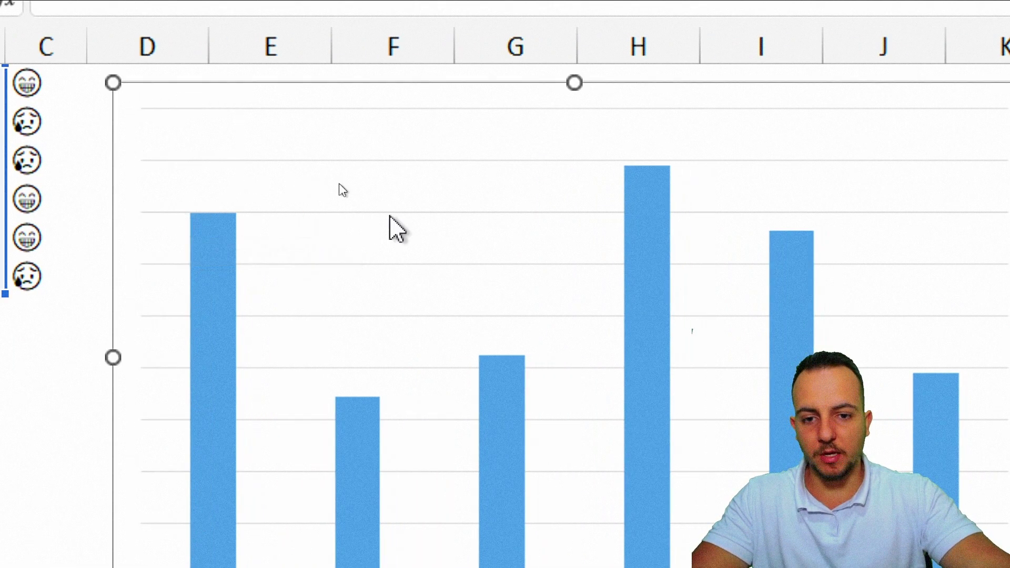
click(377, 212)
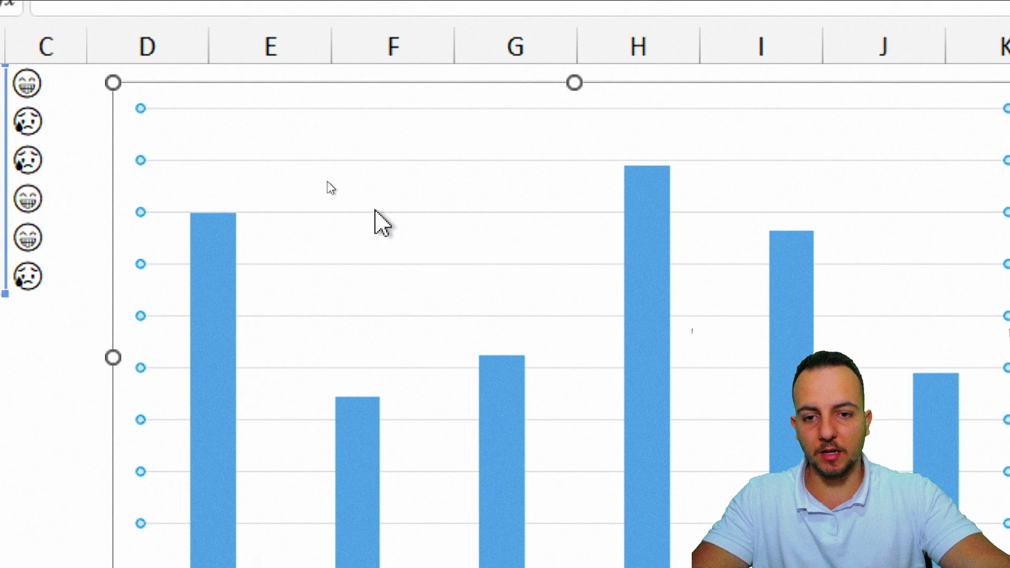
key(Delete)
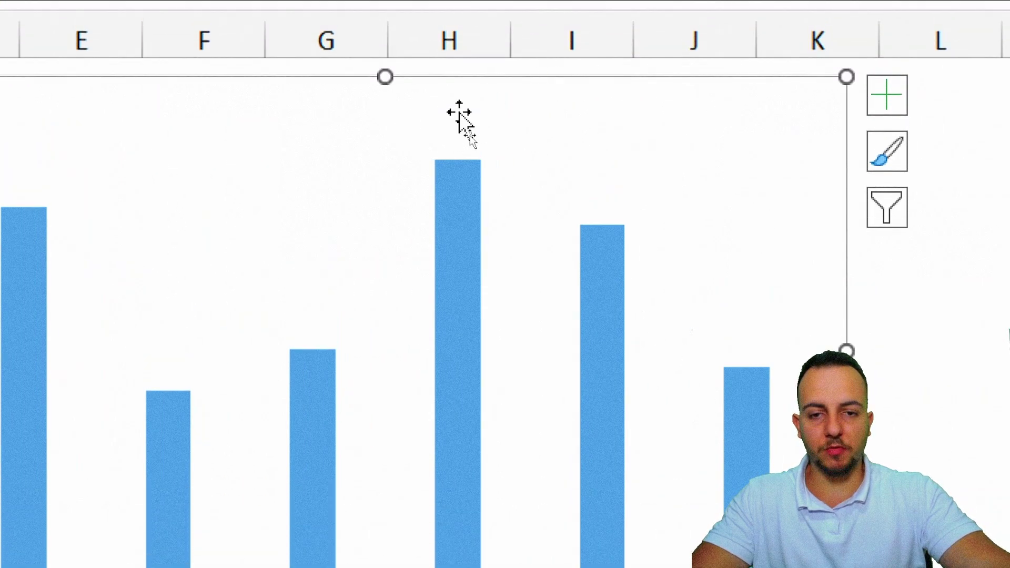
click(620, 66)
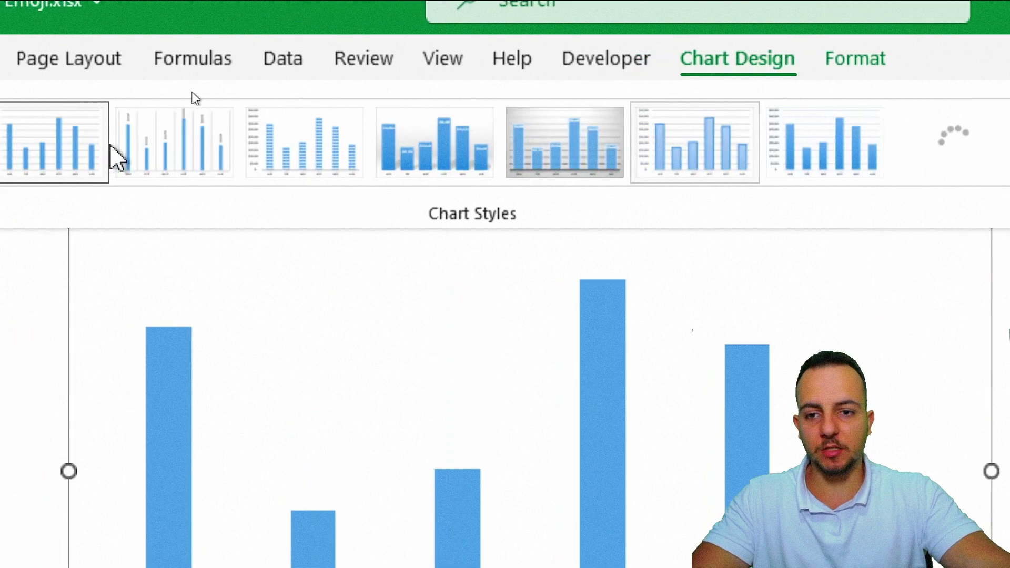
Step: Add Outside End data labels showing each bar's dollar value
click(73, 158)
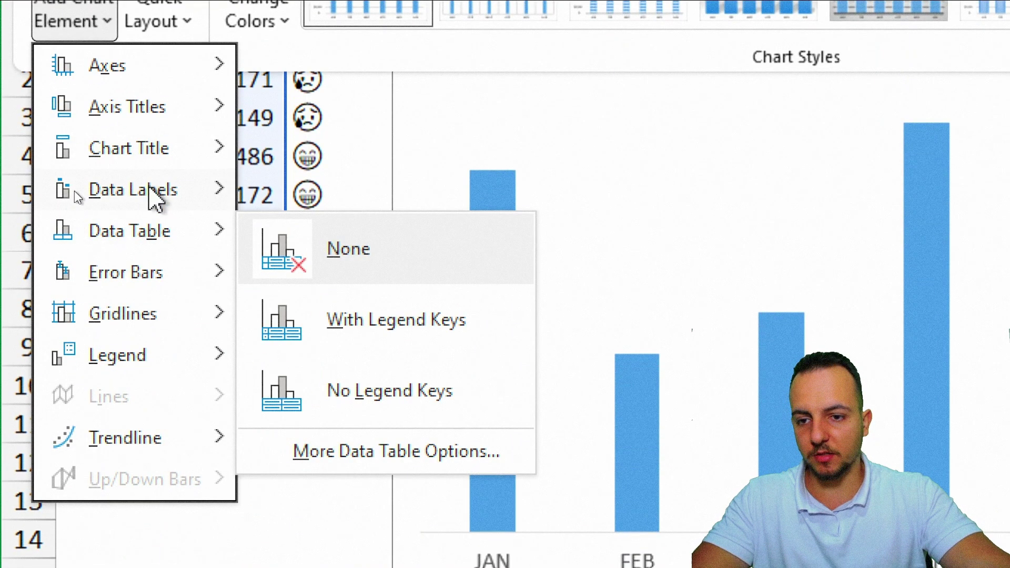
mouse_move(158, 196)
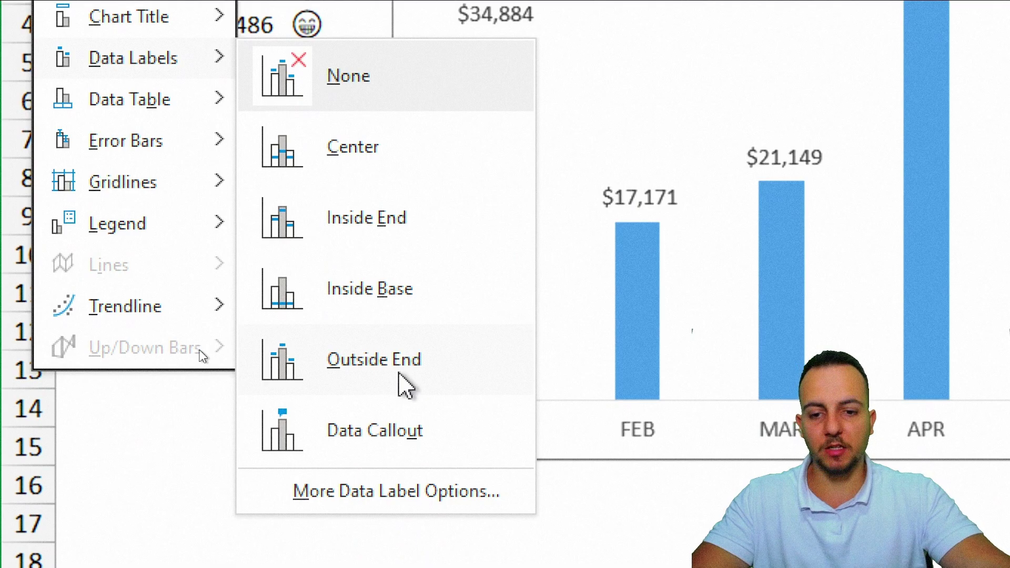
click(376, 369)
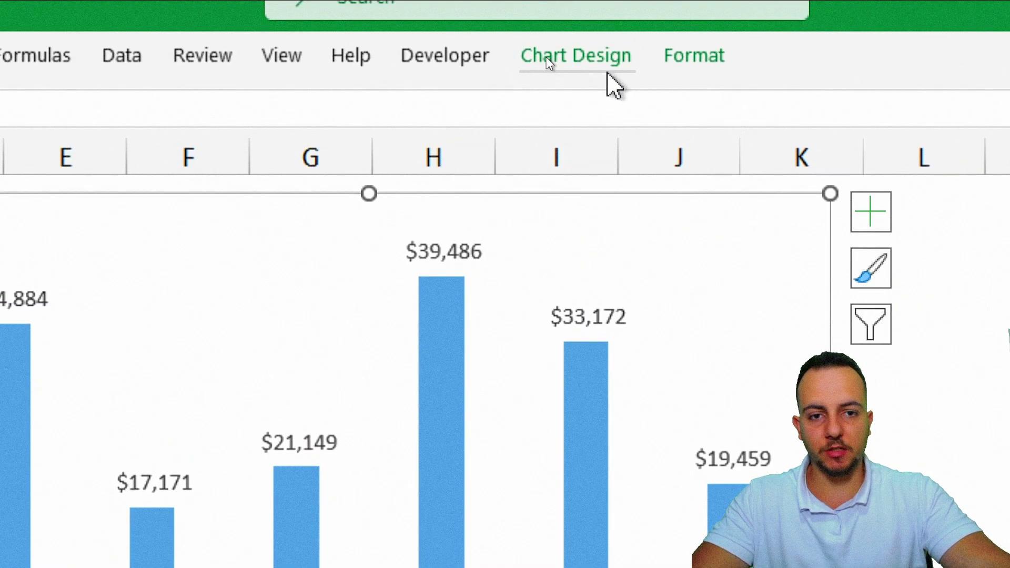
click(547, 58)
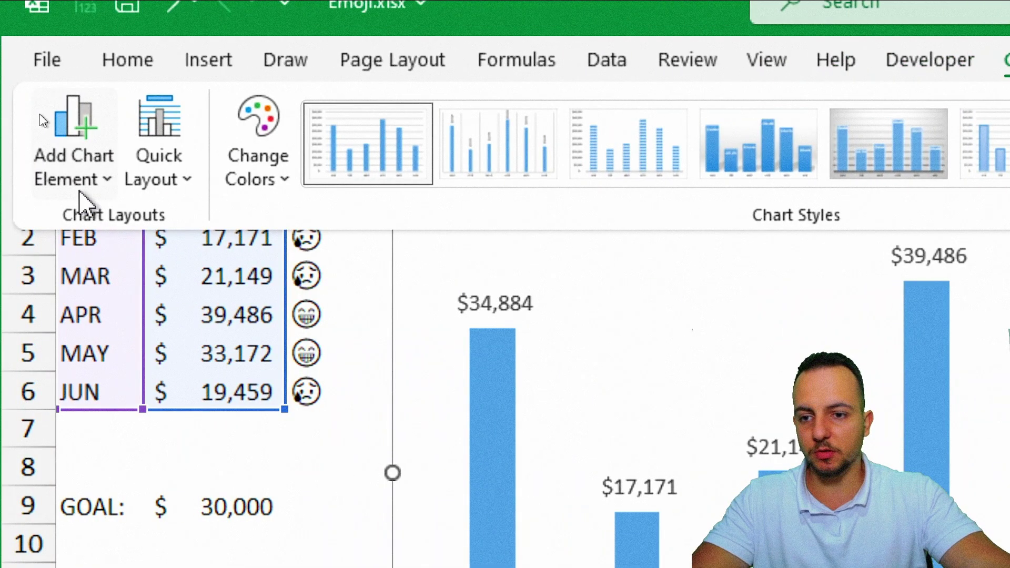
click(41, 113)
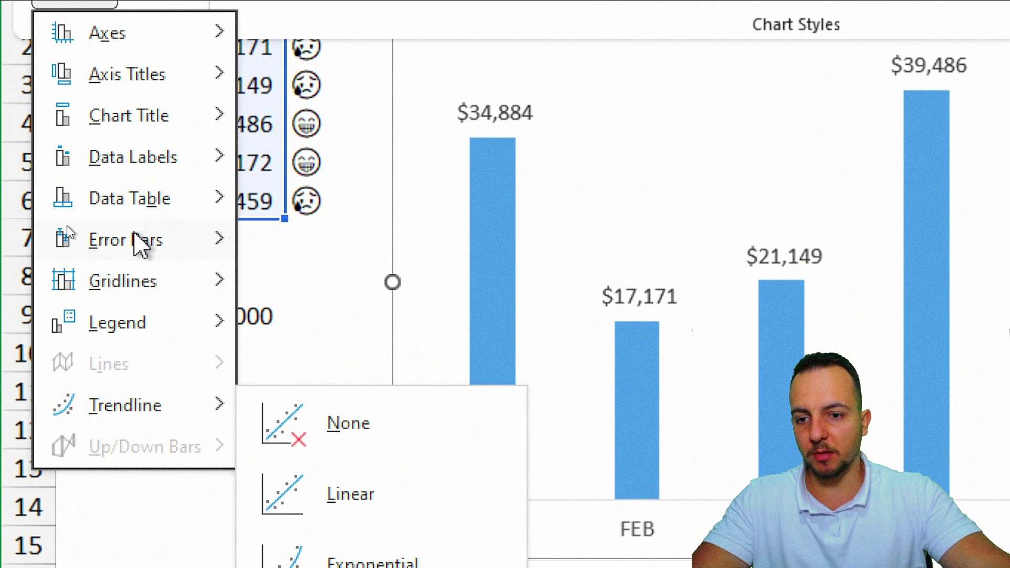
mouse_move(138, 163)
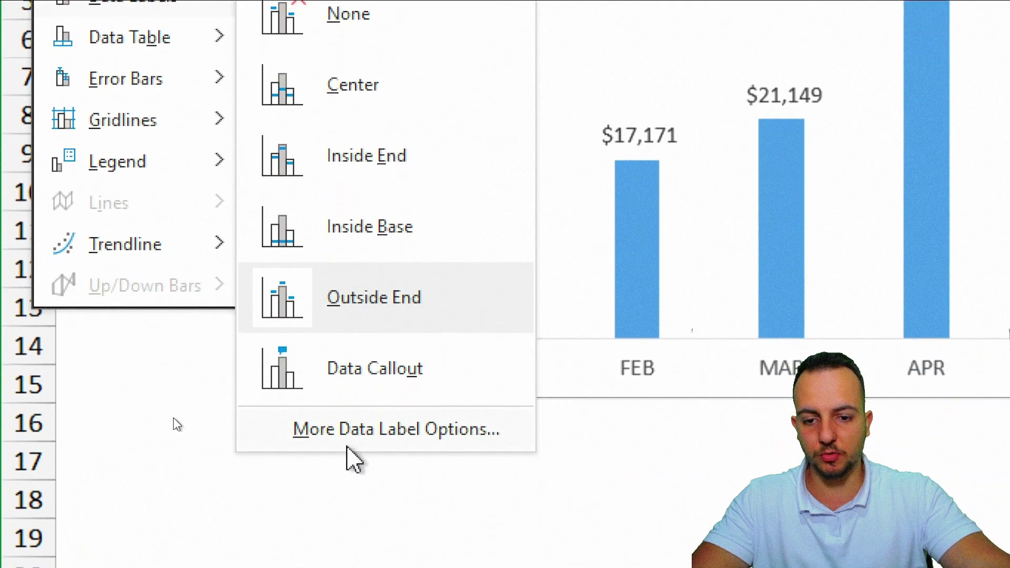
Step: Set the data labels to take Value From Cells using the emojis in C1:C6
click(341, 439)
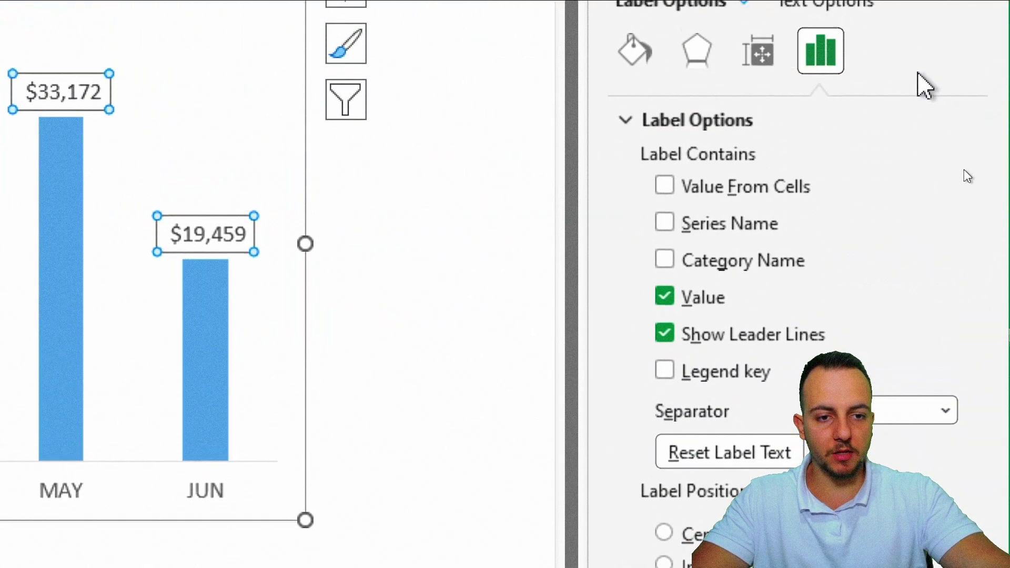
click(719, 191)
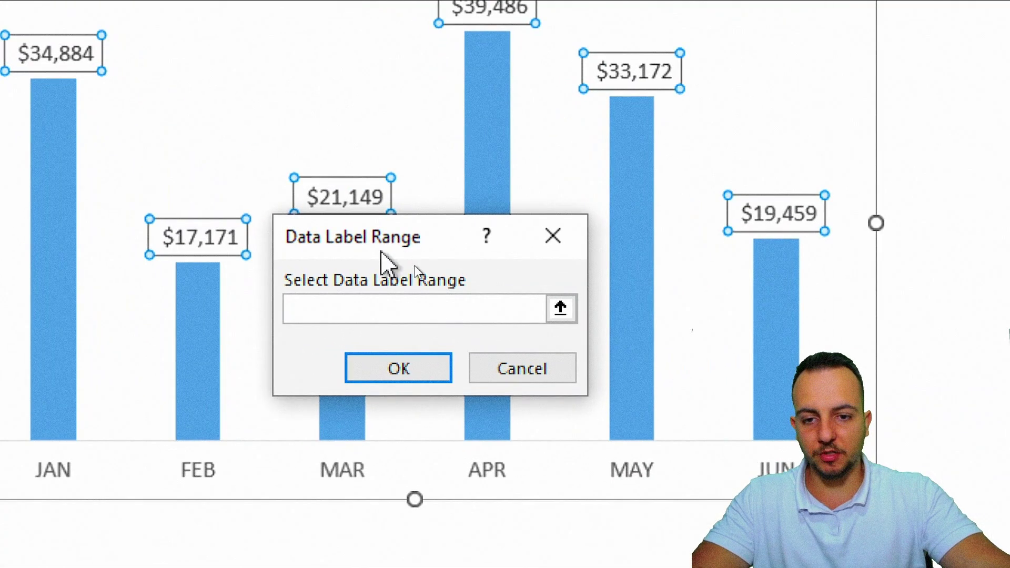
drag(418, 265, 441, 242)
drag(441, 196, 386, 217)
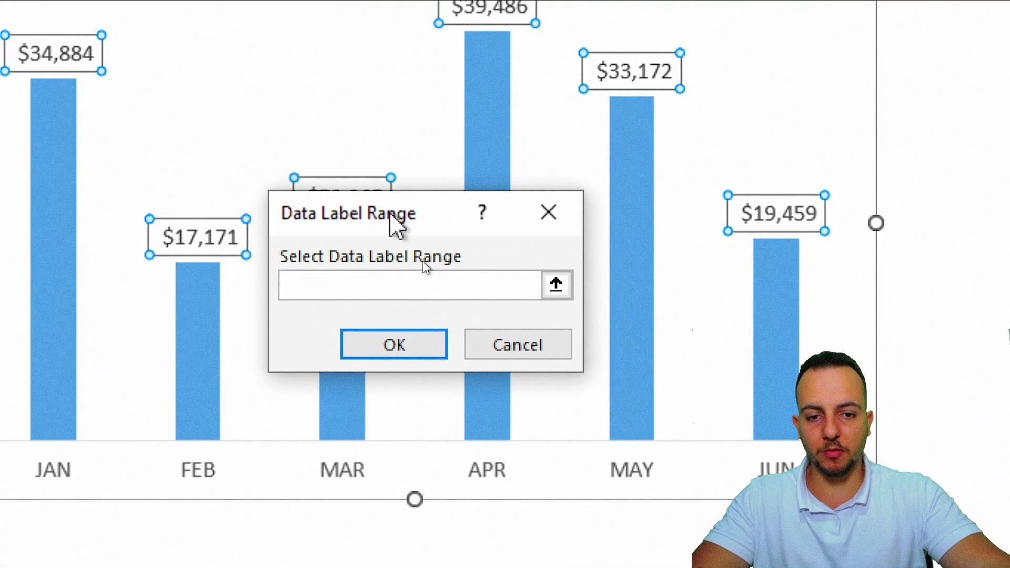
click(565, 295)
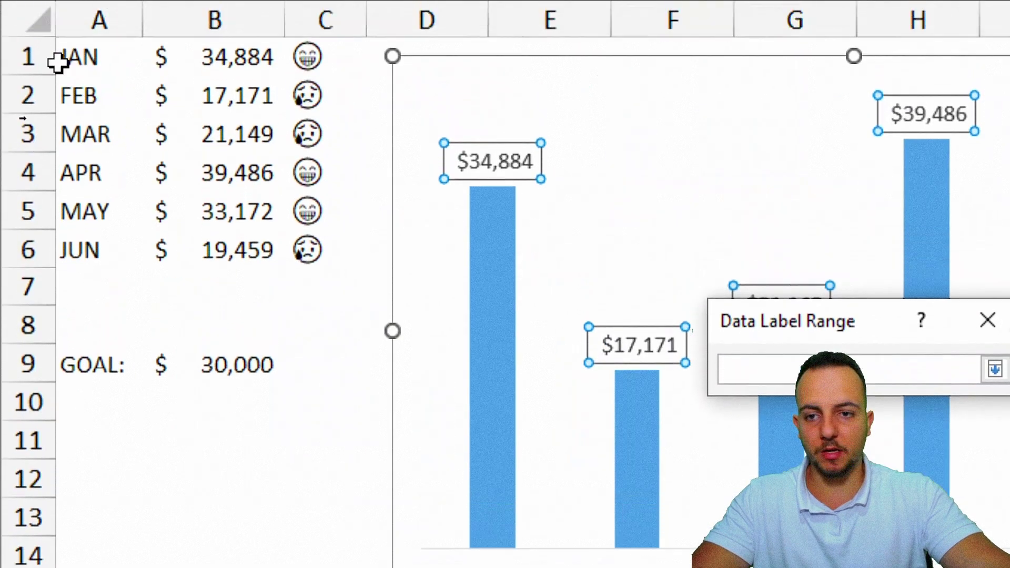
click(327, 93)
drag(345, 96, 334, 284)
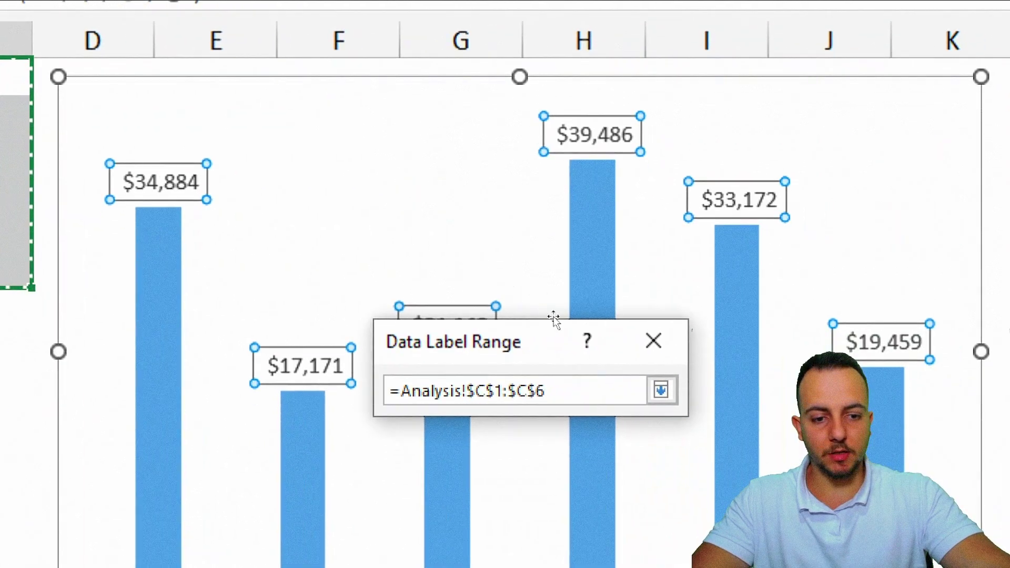
click(661, 390)
click(508, 471)
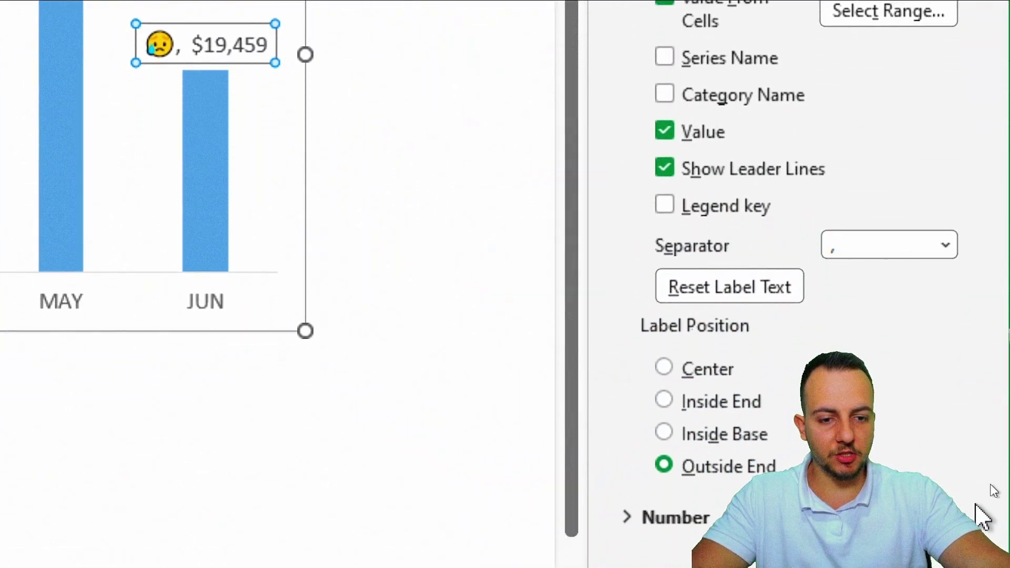
Step: Set the label separator to (New Line) so emojis sit above values
click(946, 195)
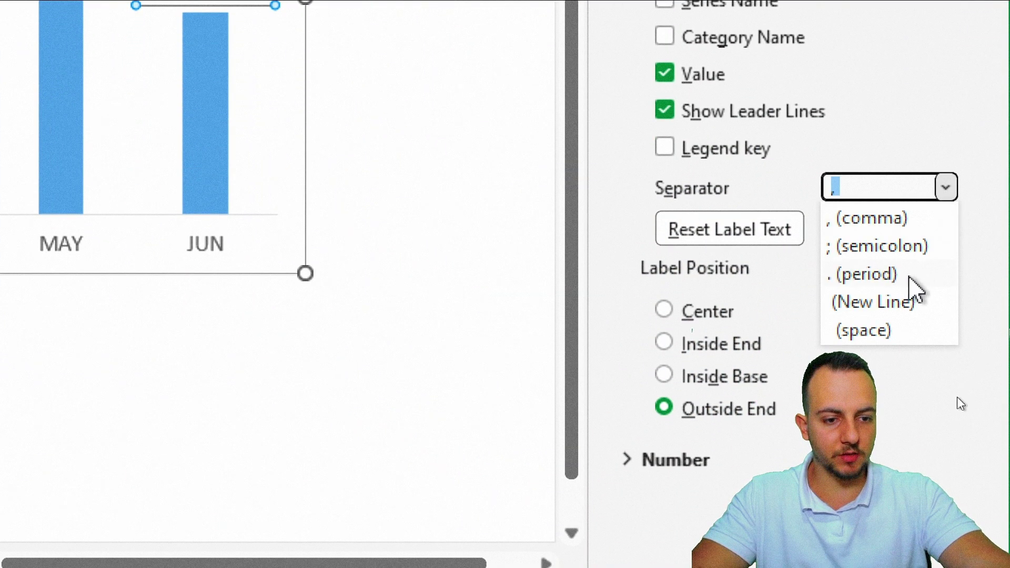
click(895, 304)
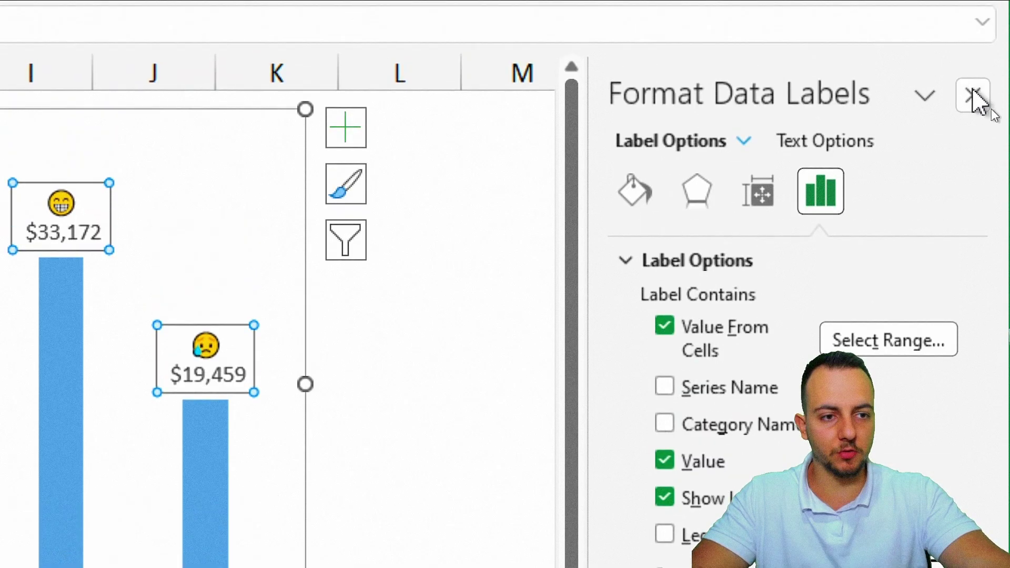
click(973, 95)
Step: Deselect the chart and select the monthly sales values, ending on MAR's cell B3
click(521, 339)
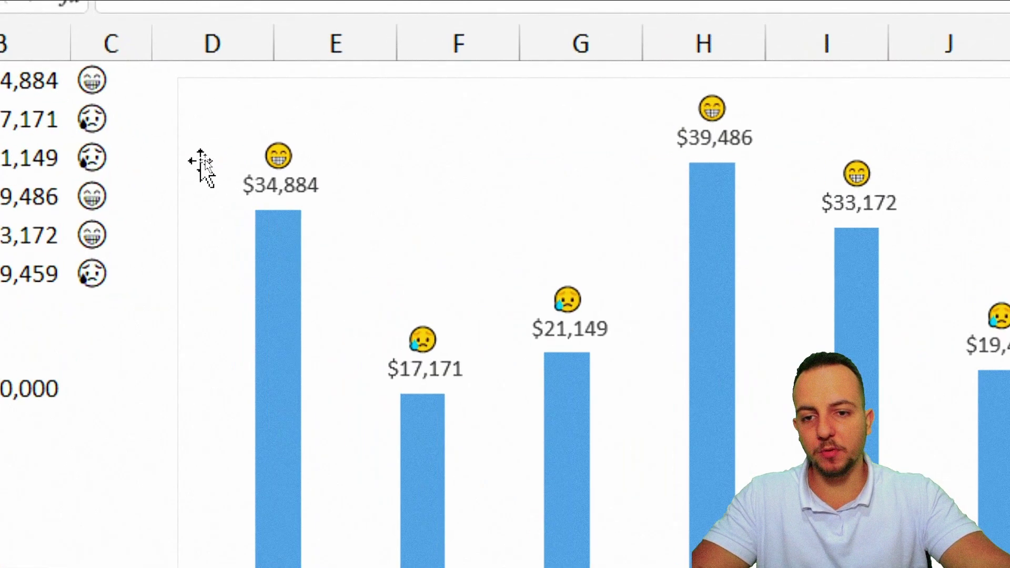
drag(11, 82, 12, 271)
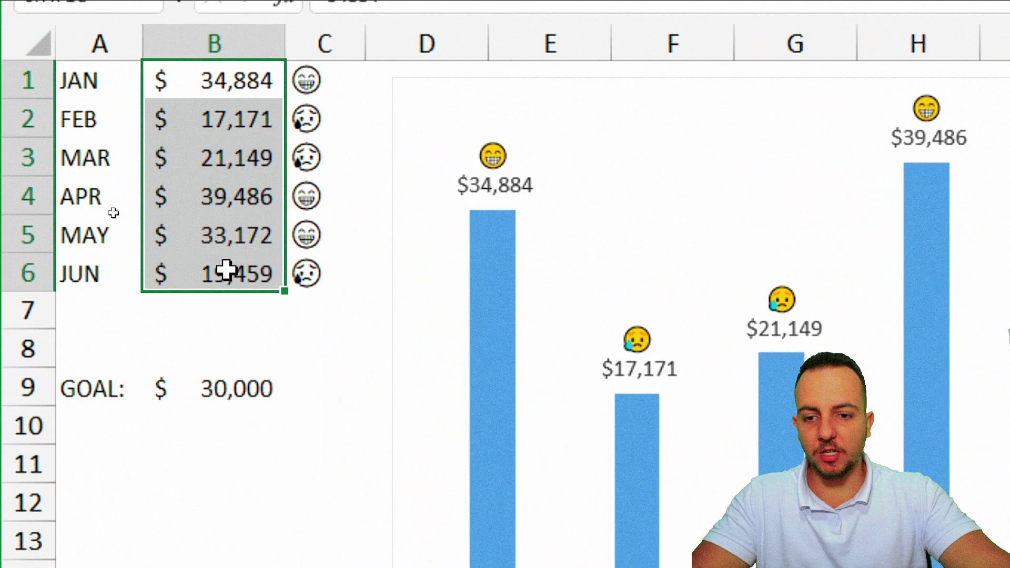
click(231, 158)
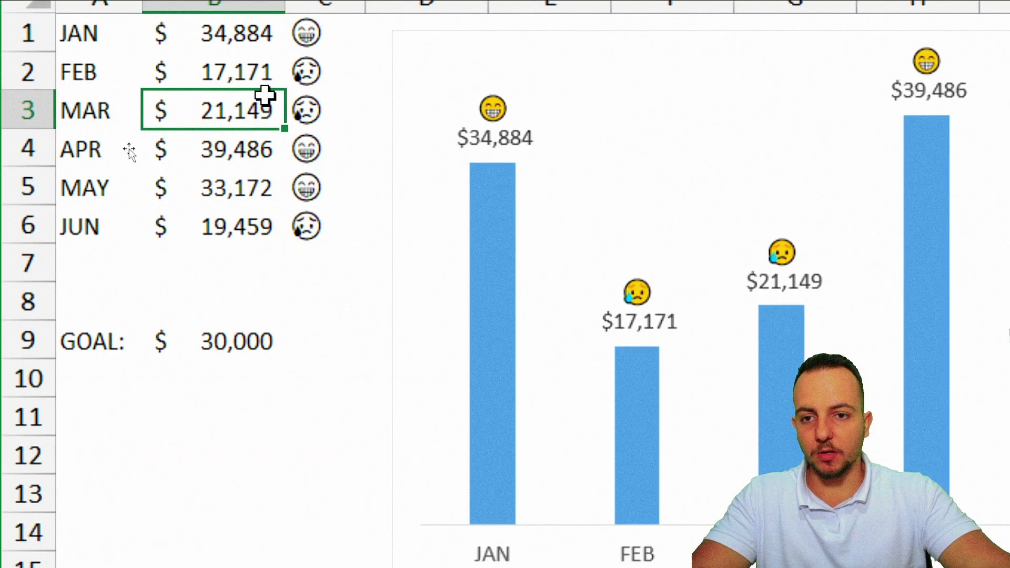
Step: Enter 30,000 as FEB's value in B2 to test the happy emoji
click(239, 80)
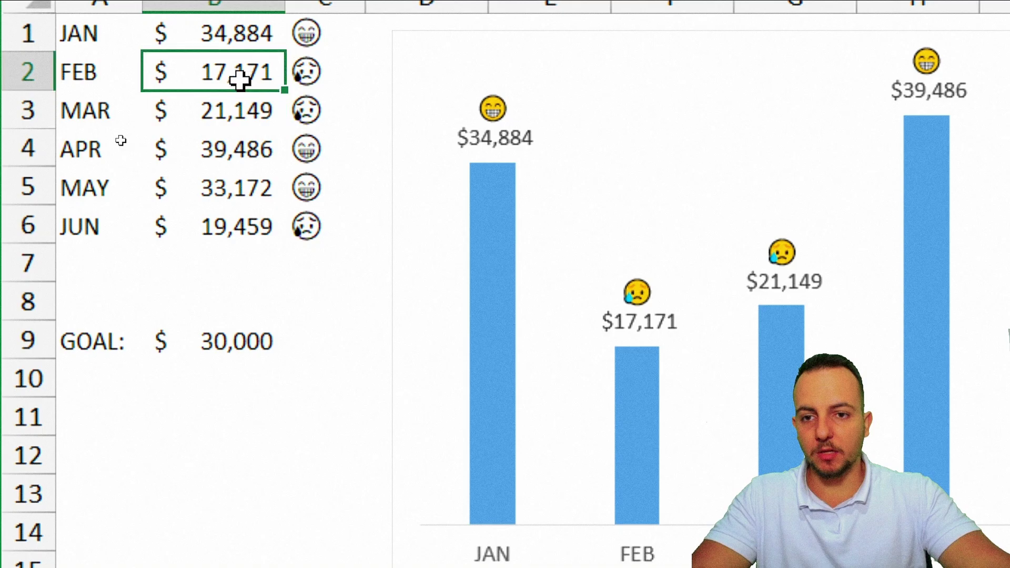
text(31)
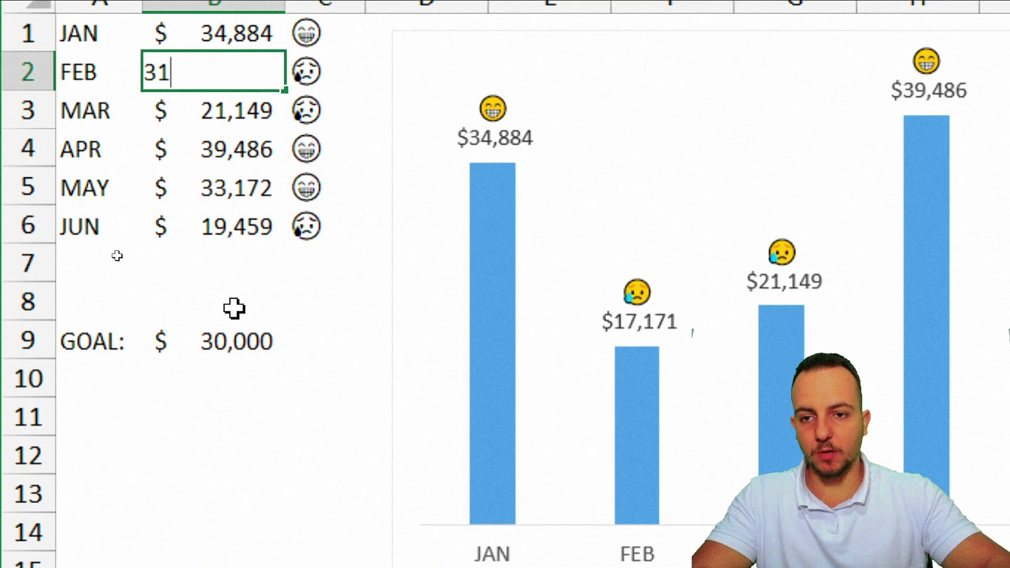
key(BackSpace)
text(0000)
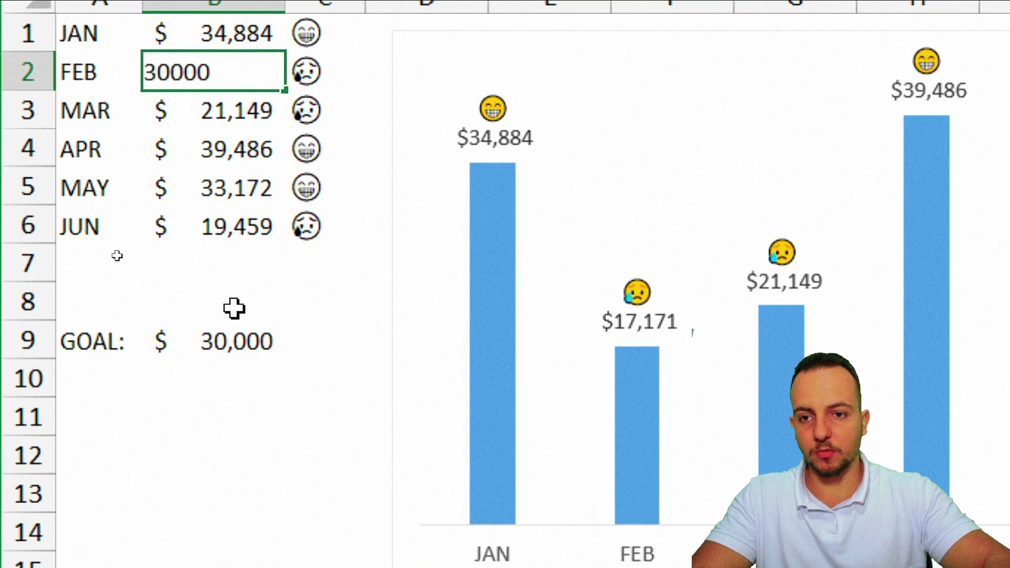
key(ctrl+Return)
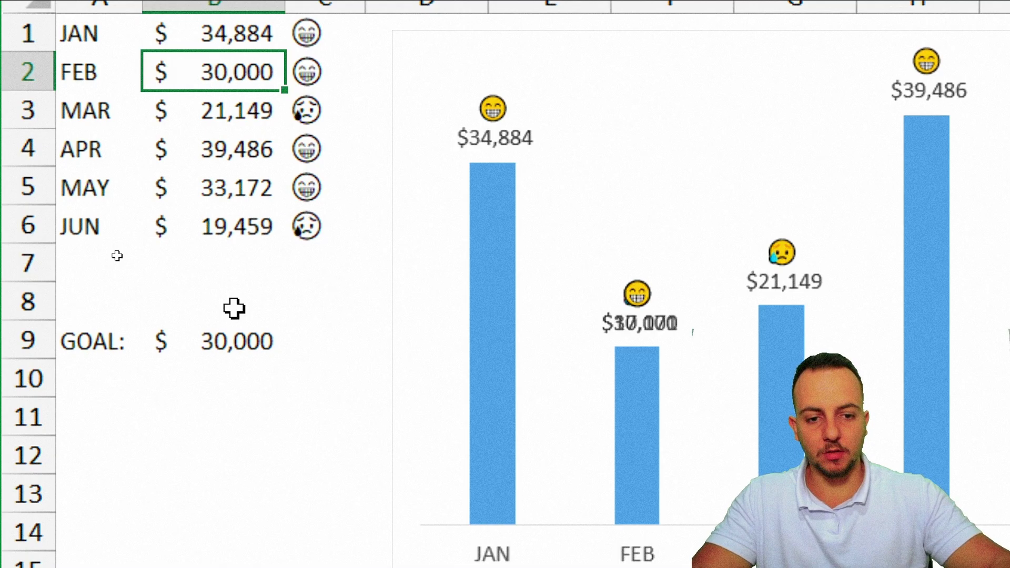